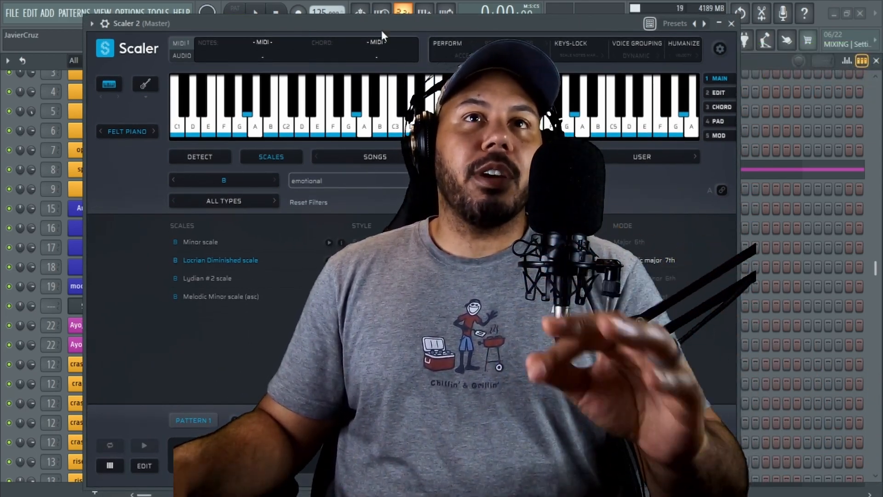
Close the Scaler 2 plugin window and the channel rack to show the playlist.
left_click_drag(377, 25, 399, 26)
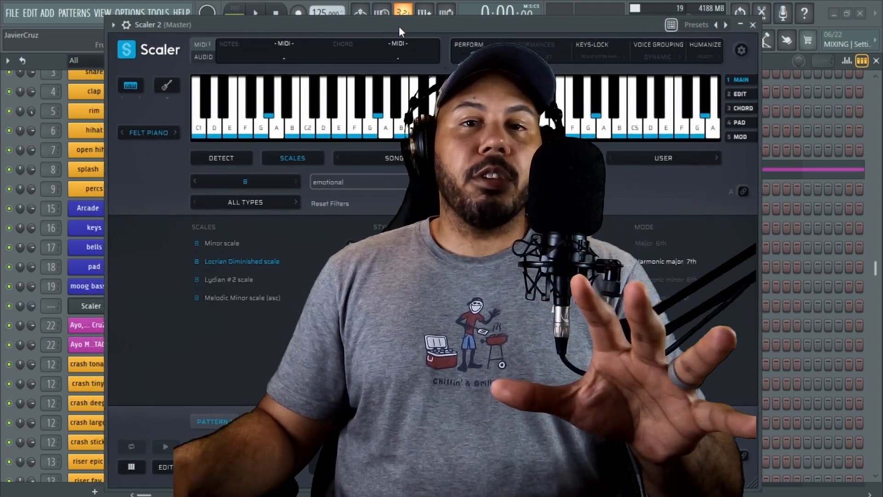
left_click(753, 25)
left_click(876, 61)
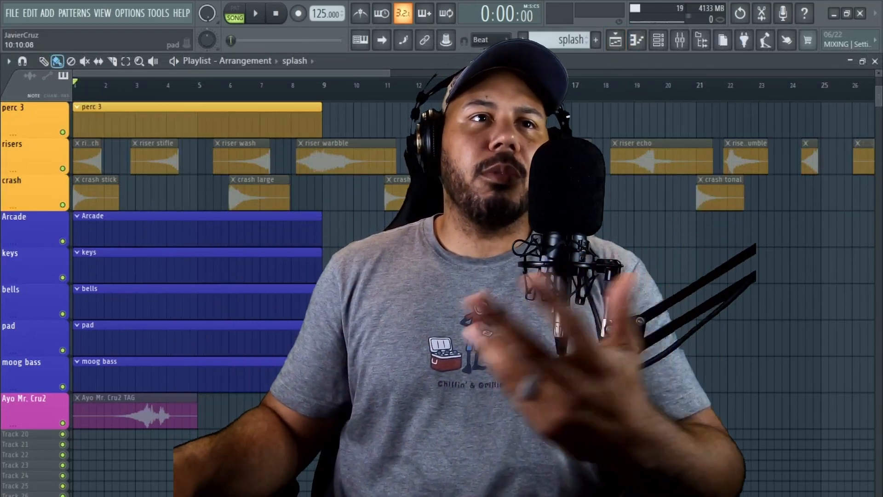
View the preset of the keys channel's instrument from the channel rack, and close the Scaler 2 wrapper settings.
left_click(661, 45)
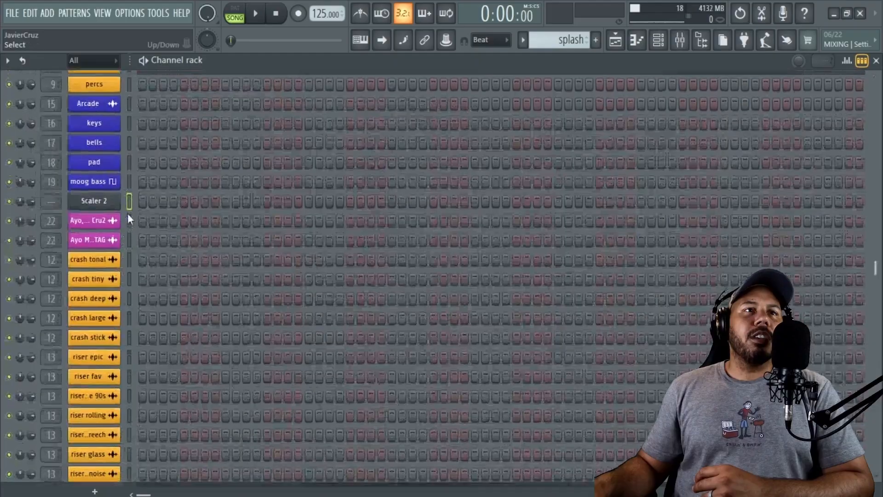
scroll(128, 213, "up", 4)
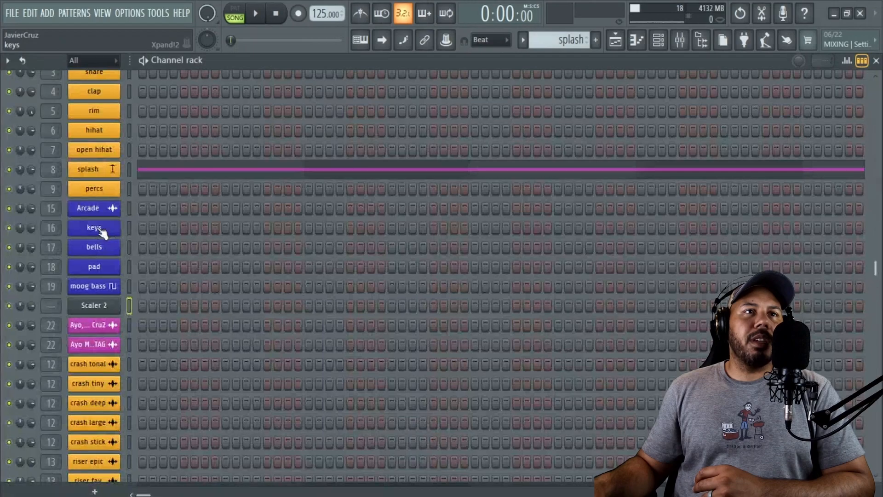
left_click(95, 227)
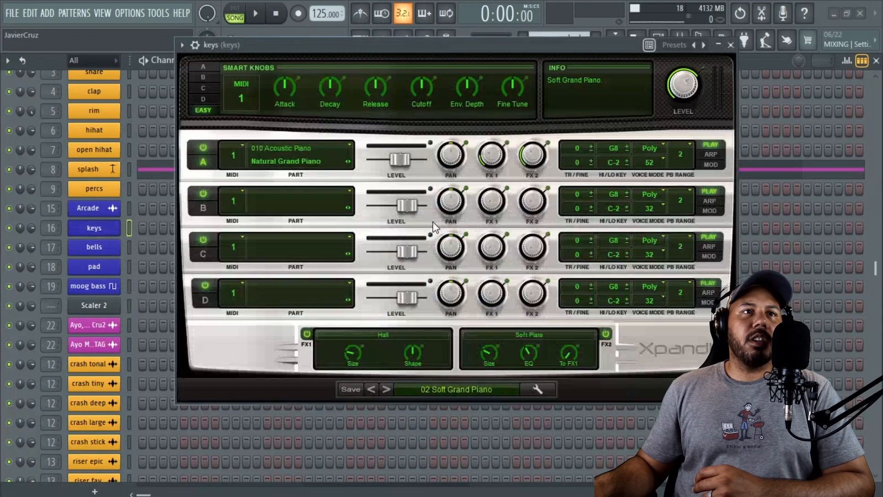
left_click(460, 391)
mouse_move(476, 355)
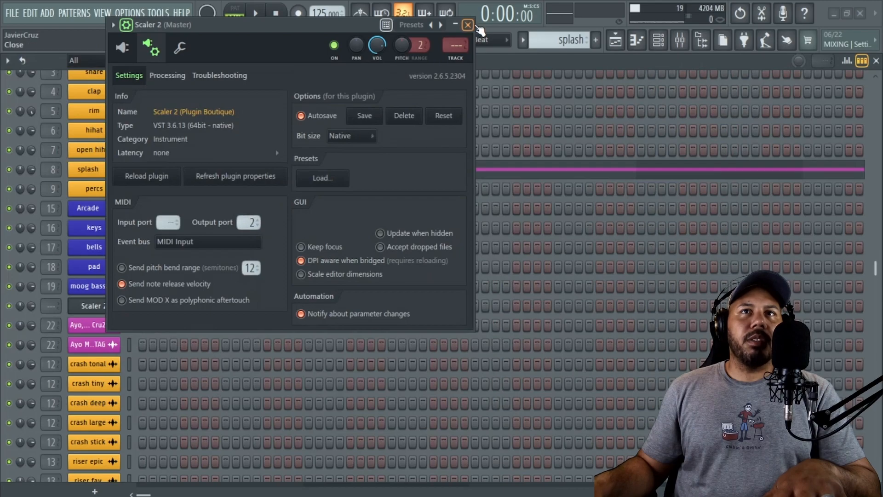
left_click(471, 26)
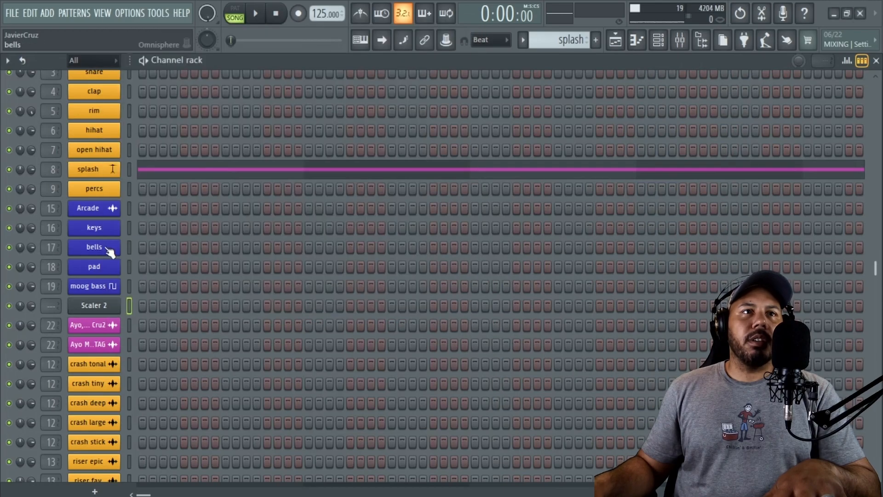
Audition patches in the bells channel's Omnisphere browser, choose JDXi - Vibrato Sawpluck from the sound matches, and close the plugin.
left_click(94, 247)
left_click_drag(326, 62, 386, 50)
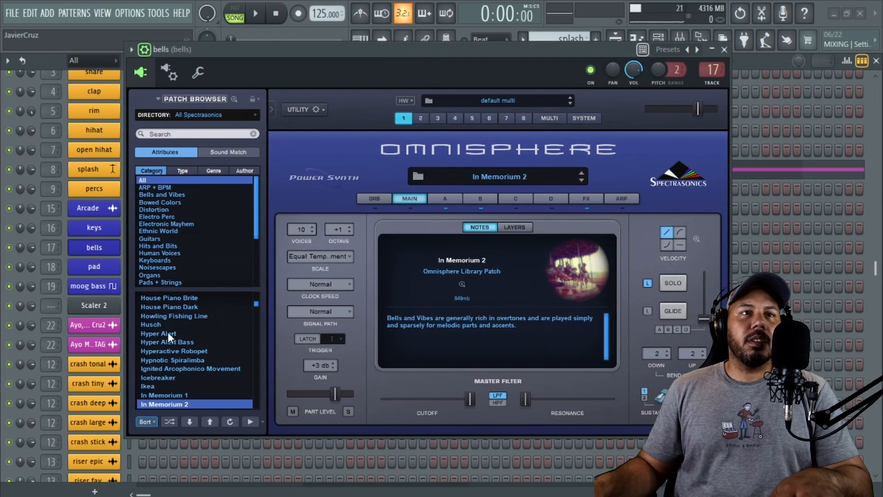
left_click(416, 176)
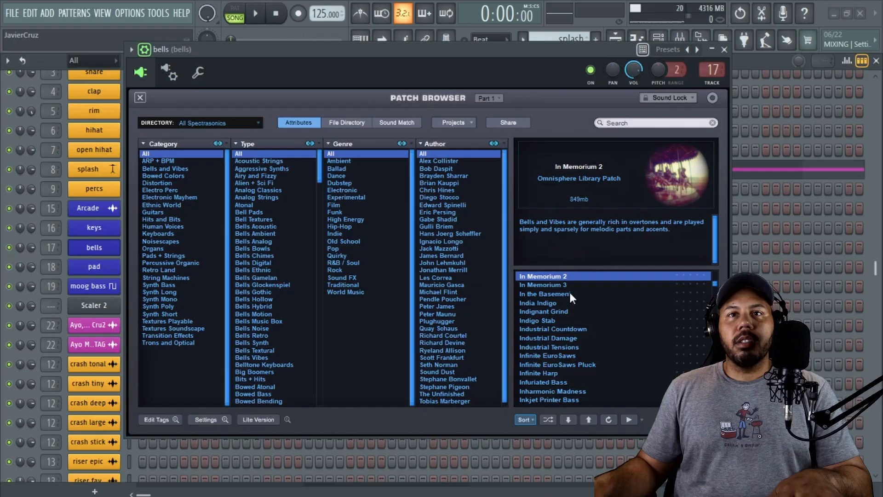
left_click(566, 294)
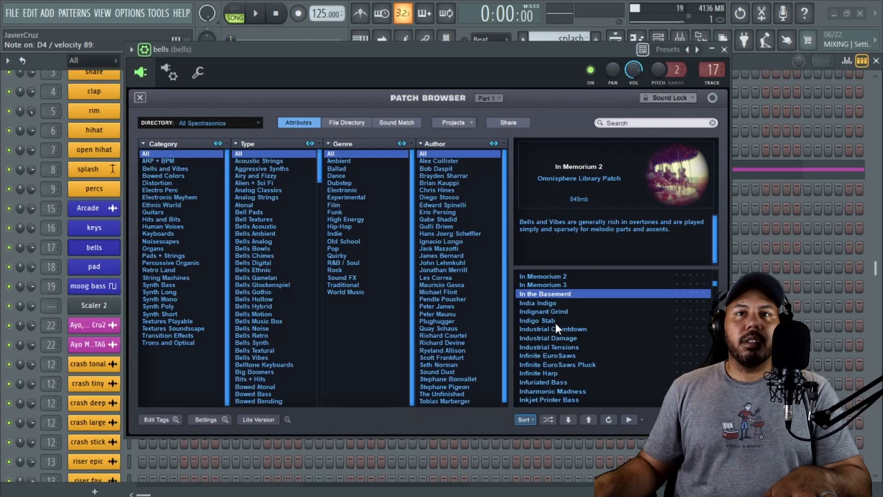
left_click(562, 376)
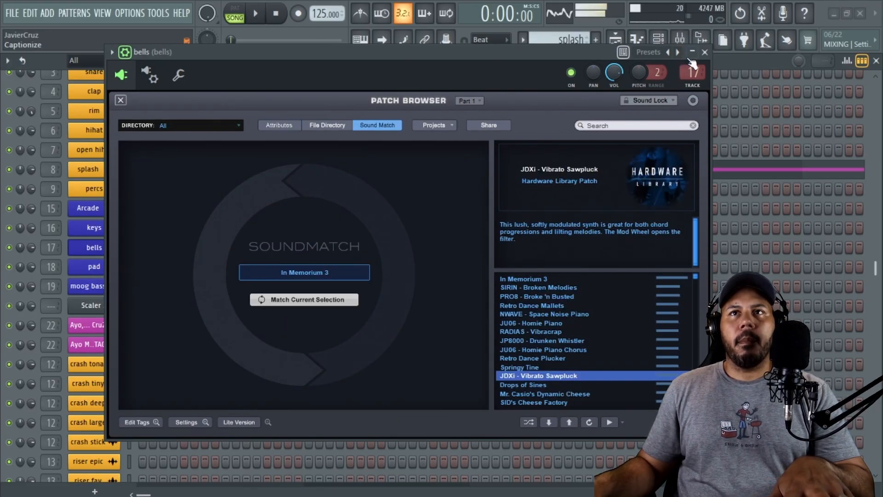
left_click(704, 52)
Open Scaler 2 and search its scales for "tragic" across all notes.
left_click(109, 310)
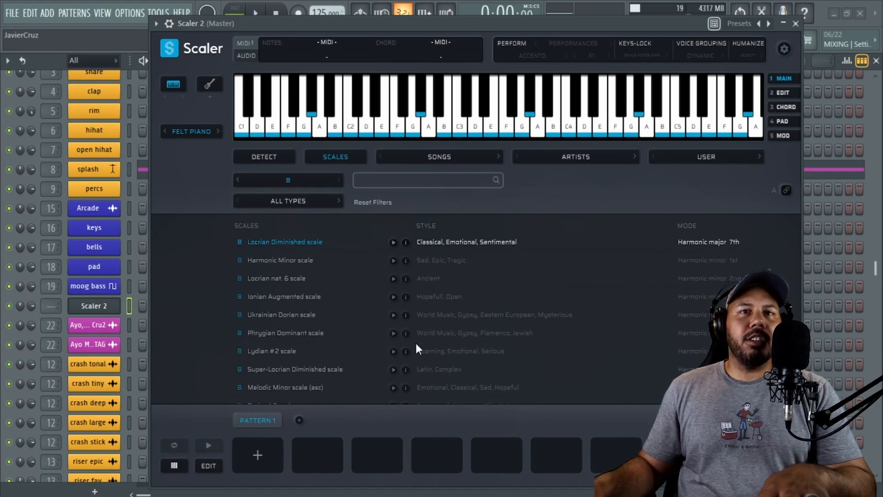
left_click(394, 181)
type("tragic")
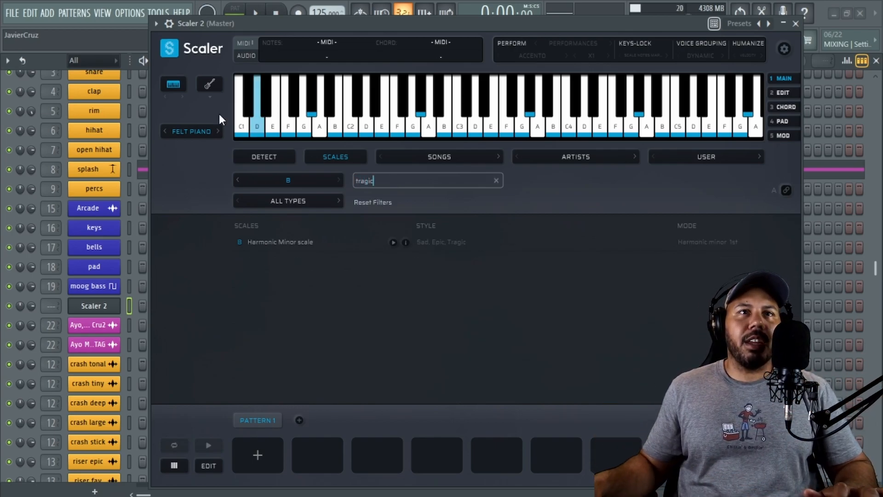
left_click(298, 180)
left_click(322, 198)
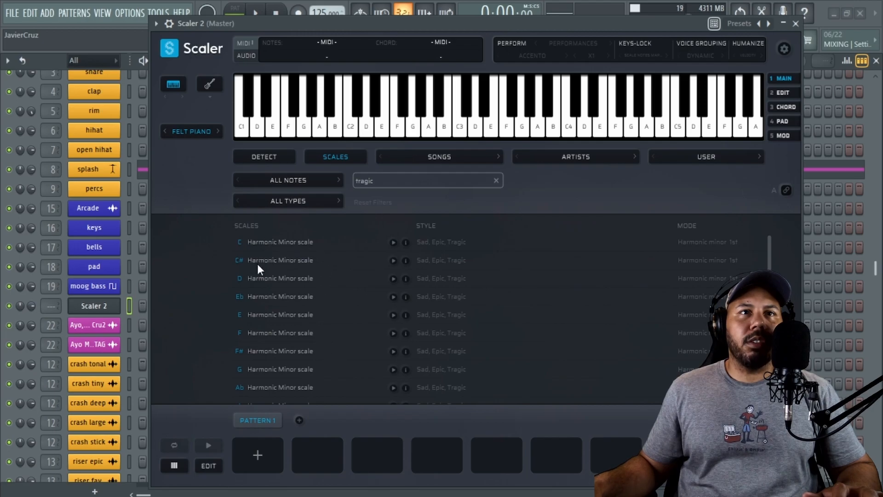
Load the Ab Harmonic Minor scale from the filtered scale results.
left_click(277, 241)
scroll(274, 304, "down", 2)
left_click(272, 313)
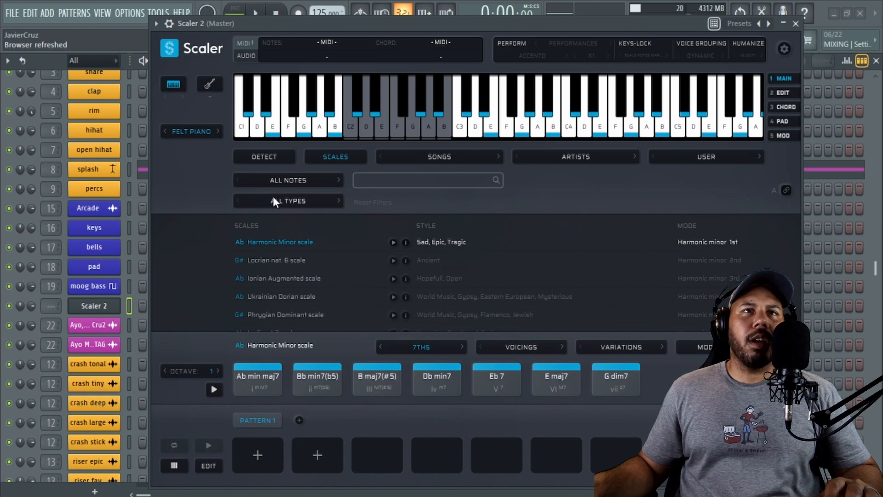
Filter the scales to the Major scale type, load G Major and audition its seventh chords.
left_click(273, 196)
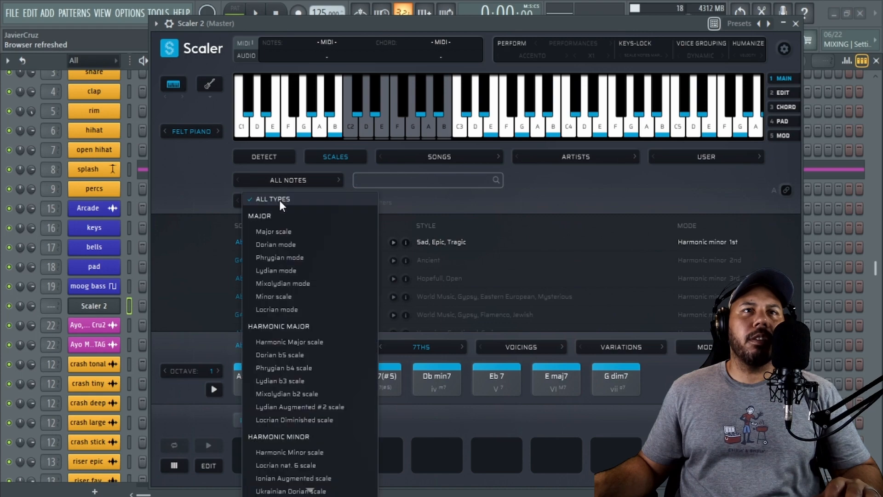
left_click(311, 231)
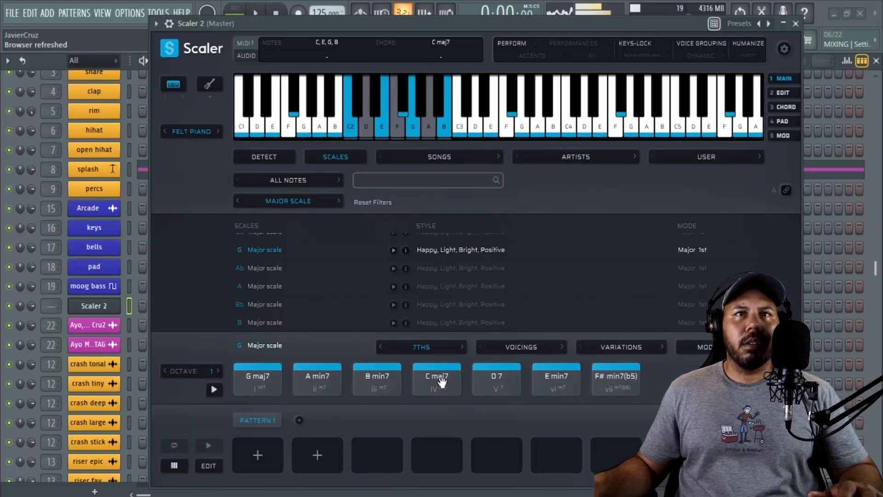
left_click(500, 385)
left_click(257, 382)
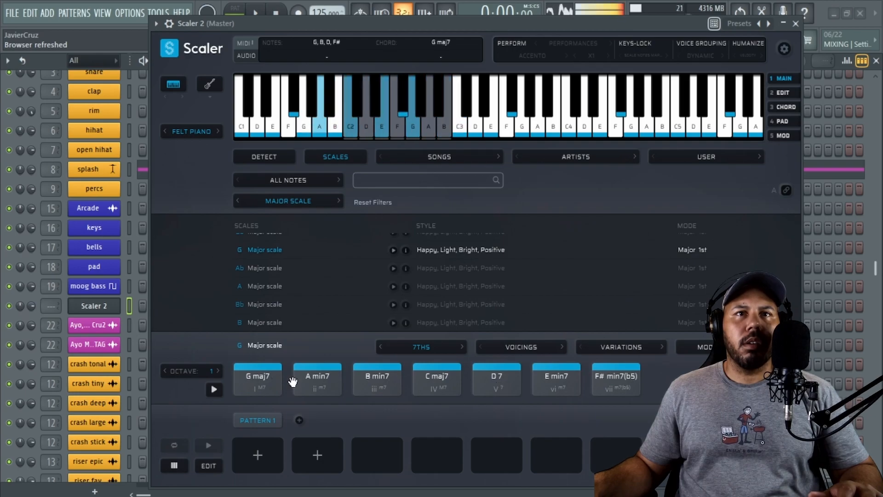
left_click(317, 383)
left_click(379, 390)
Switch the chord set to triads and place E min and B min in the first two slots of Pattern 1.
left_click(419, 347)
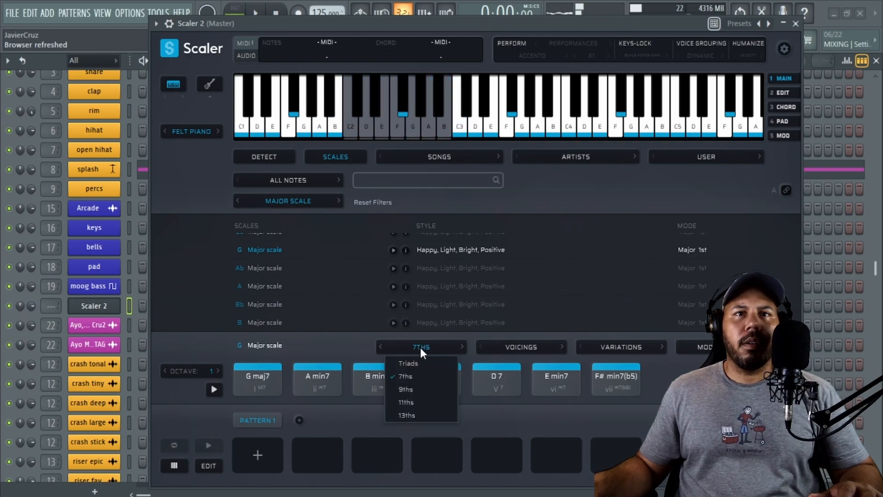
left_click(412, 364)
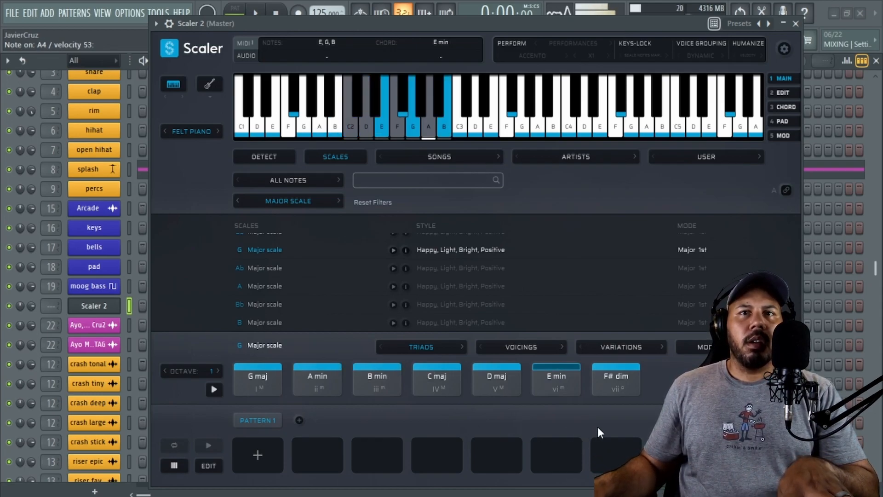
left_click_drag(536, 386, 256, 456)
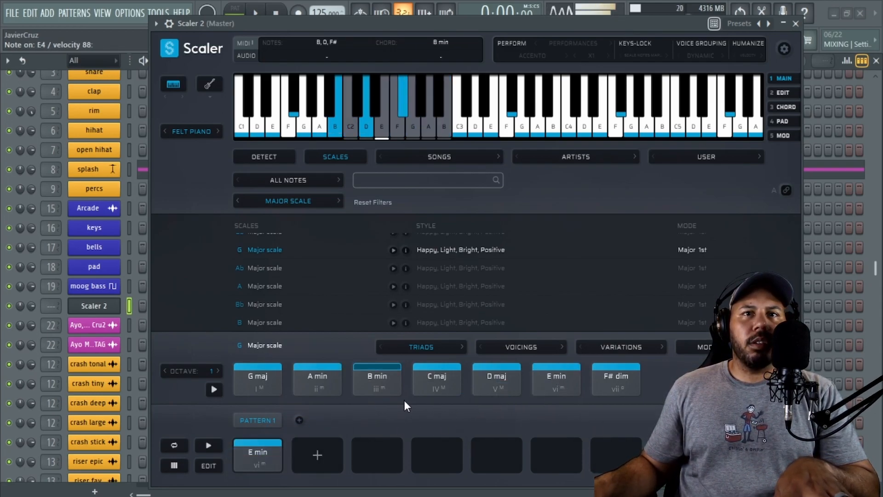
left_click_drag(319, 458, 319, 457)
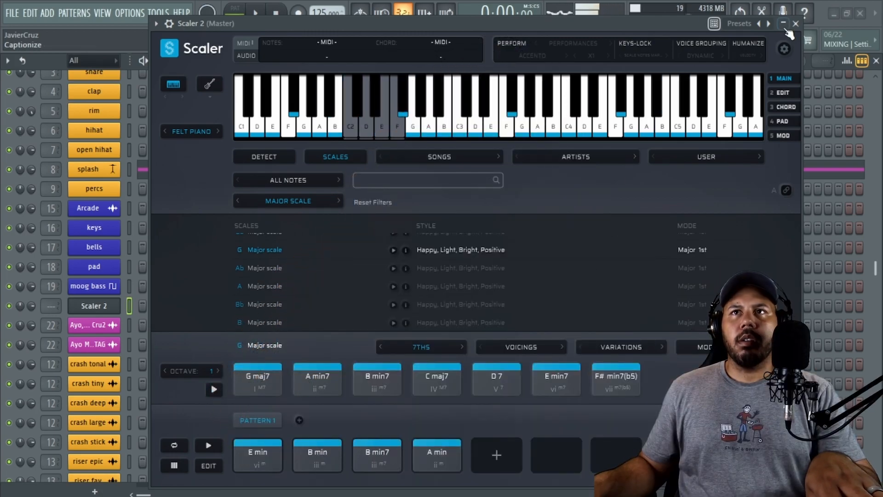
Move Scaler 2 aside, close the channel rack and select the bells pattern for editing.
left_click_drag(507, 25, 828, 123)
left_click(877, 61)
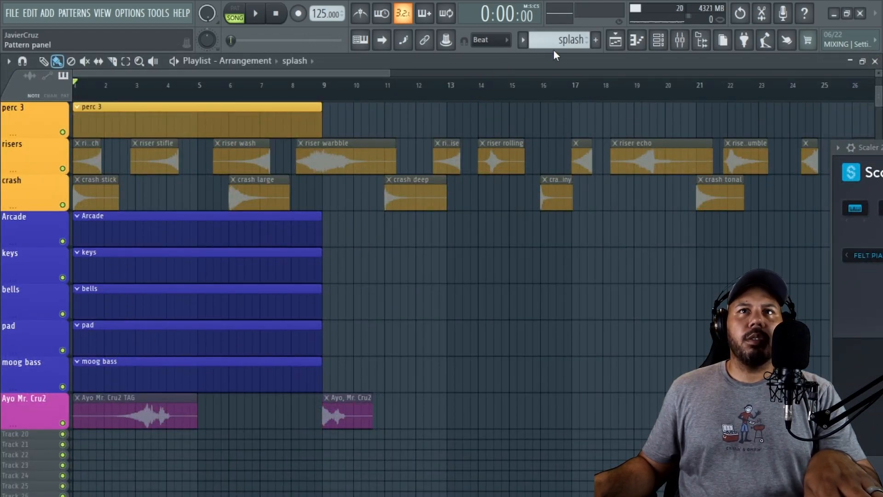
left_click(576, 40)
left_click(598, 205)
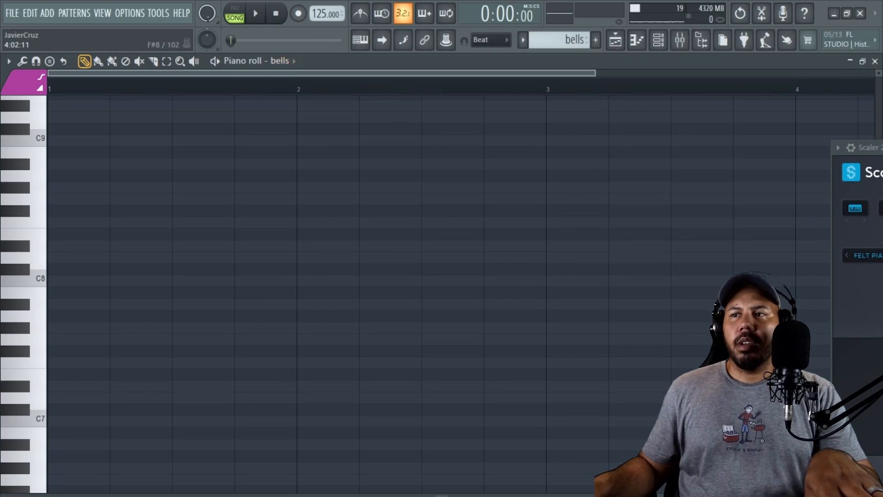
Bring the four-chord pattern from Scaler 2 into the bells piano roll and close Scaler 2.
left_click_drag(874, 148, 477, 78)
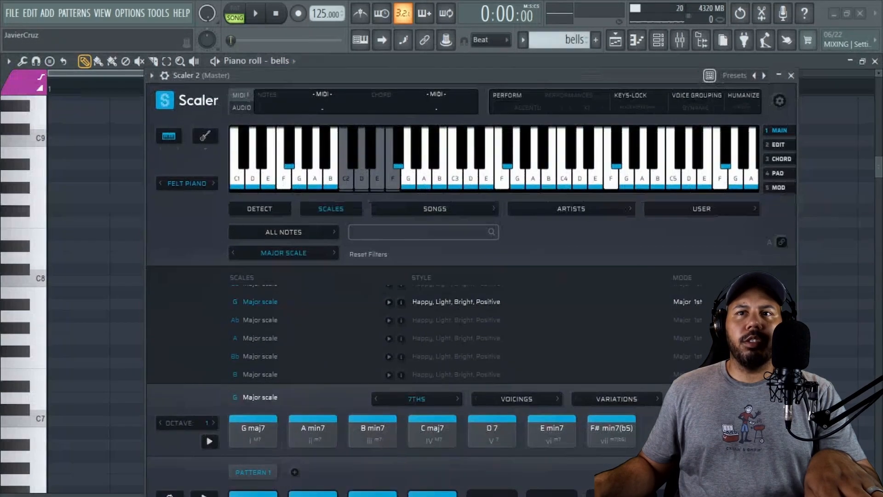
left_click_drag(678, 76, 699, 19)
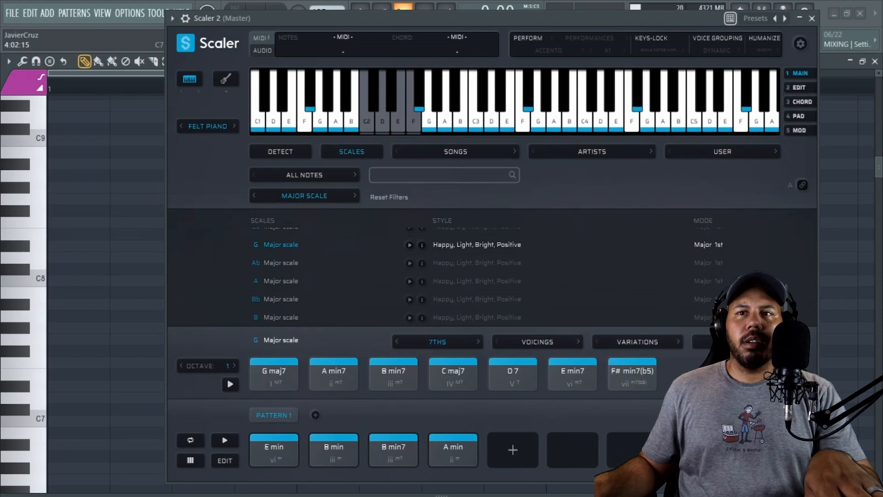
left_click(812, 18)
scroll(205, 239, "down", 15)
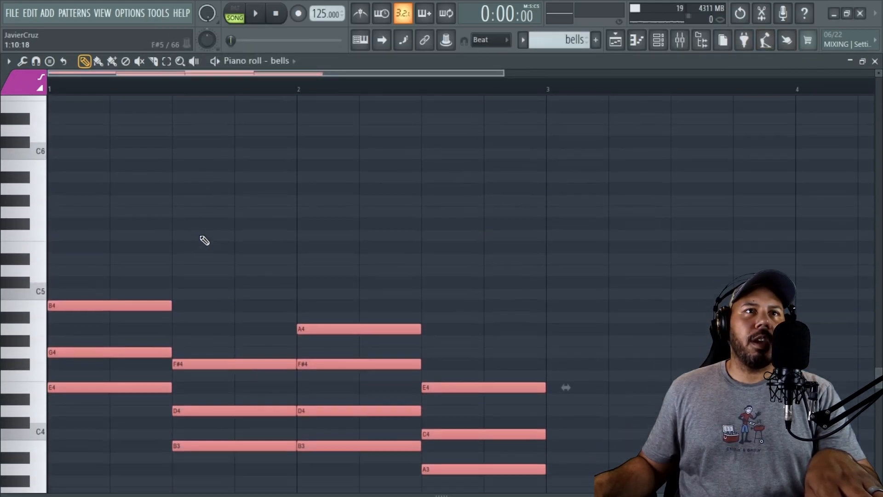
Set the project tempo to 149 BPM with the tempo tapper and close the tapper.
right_click(320, 16)
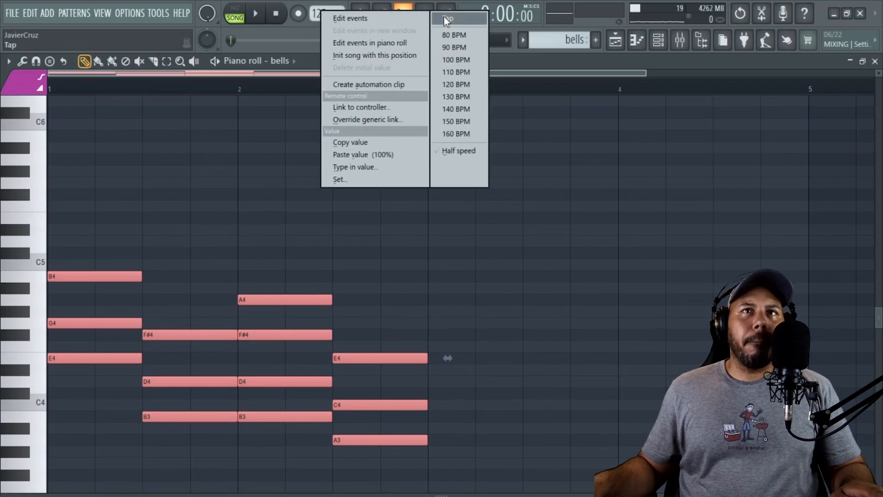
left_click(446, 19)
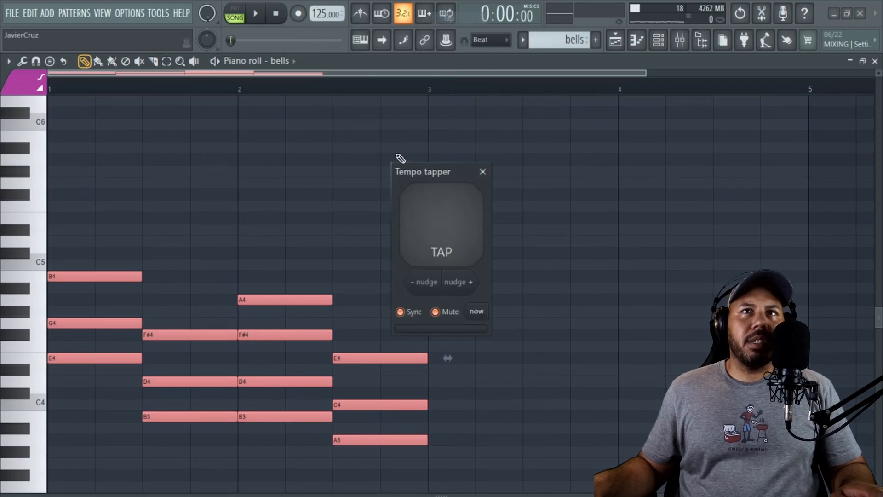
left_click(450, 253)
left_click(450, 253)
left_click(450, 253)
left_click(450, 253)
left_click(450, 253)
left_click(450, 253)
left_click(450, 253)
left_click(450, 253)
left_click(450, 253)
left_click(450, 253)
left_click(450, 253)
left_click(470, 240)
left_click(483, 172)
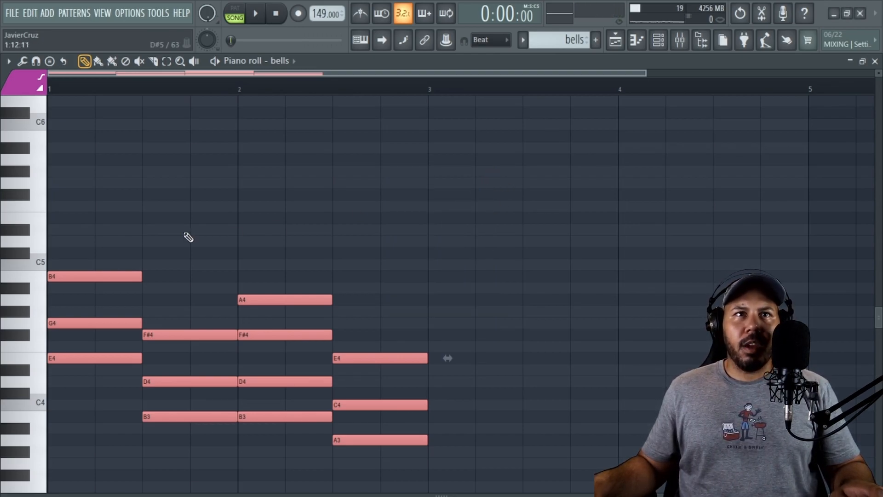
Turn on the metronome and play the start of the bells chords to check their timing.
scroll(199, 237, "up", 4)
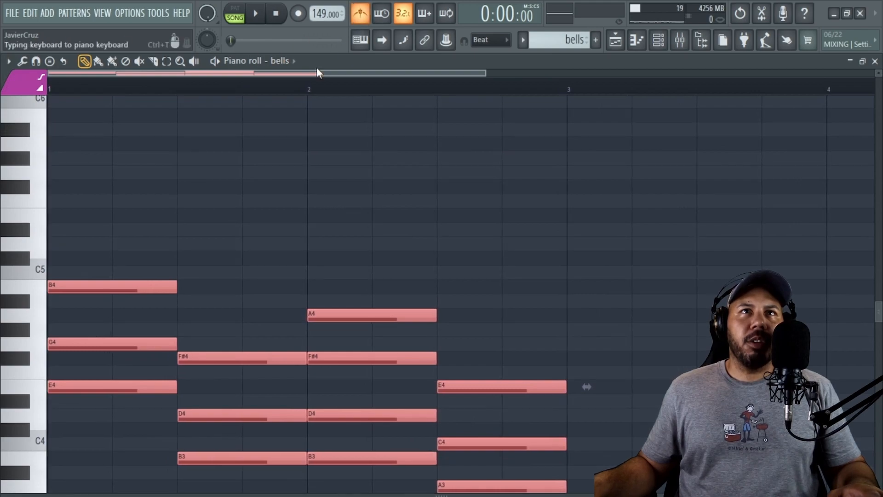
scroll(396, 183, "down", 2)
scroll(174, 206, "up", 2)
key("space")
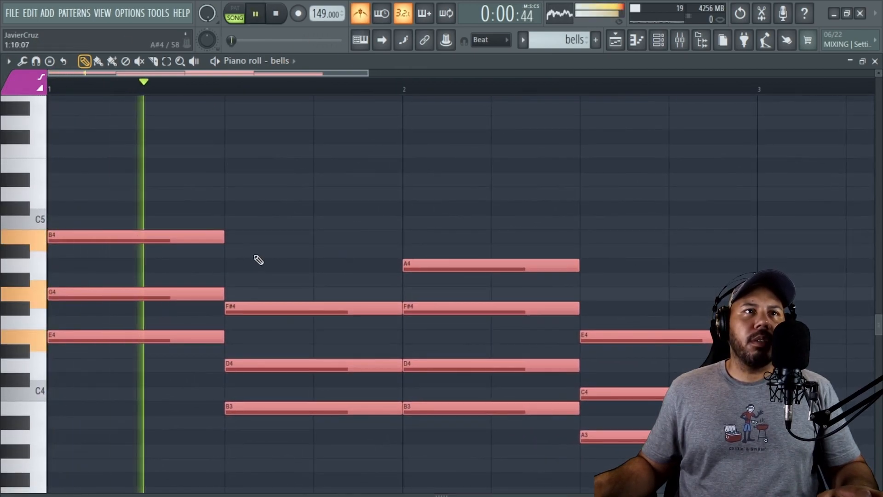
key("space")
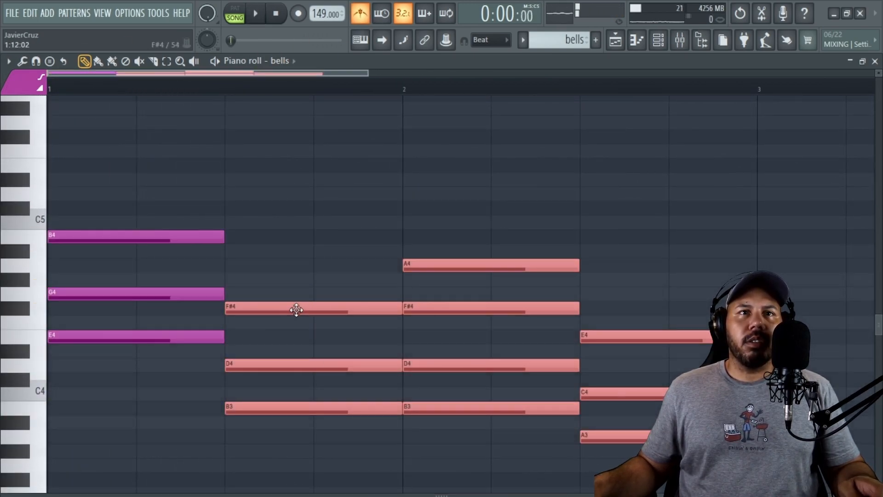
Shift the three following chords half a bar later to start at bar 2, and lengthen the first chord to a full bar.
left_click_drag(294, 309, 474, 311)
key("space")
key("space")
left_click_drag(316, 208, 403, 340)
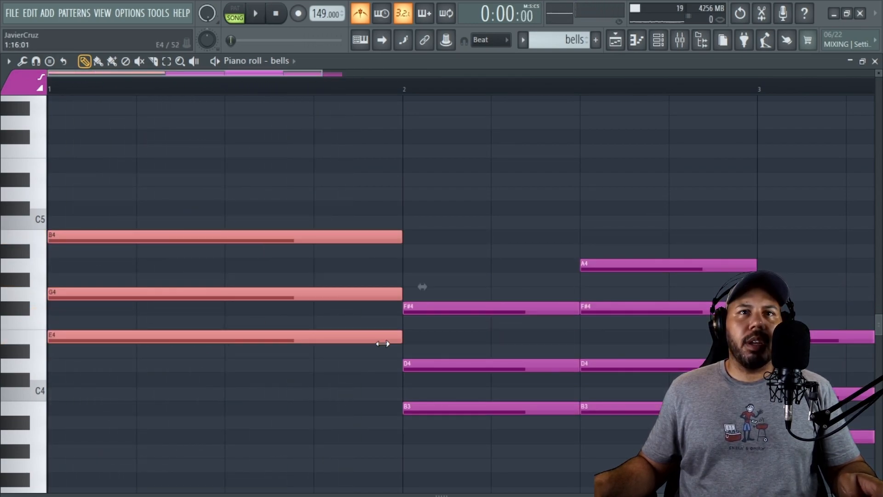
Play back the retimed chord progression from the start of bar 1.
scroll(437, 250, "down", 3)
key("space")
scroll(522, 217, "right", 3)
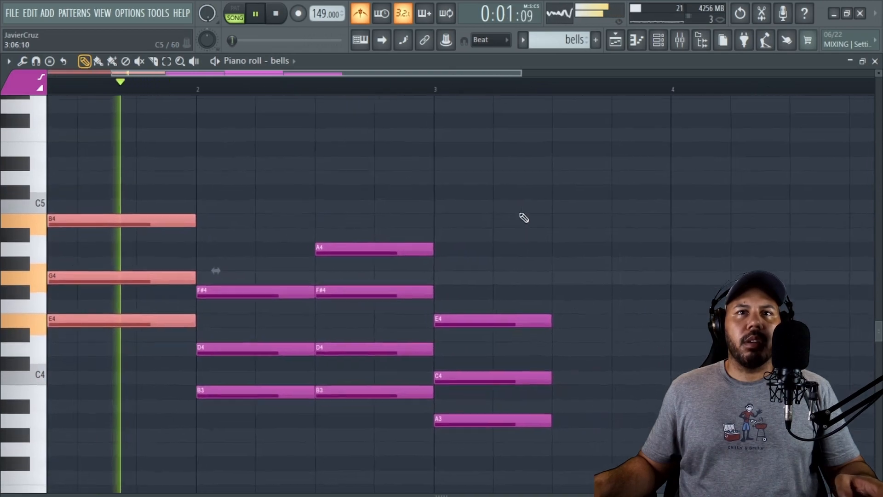
Stop playback, shift the last two chords later, and lengthen the bar 2 chord to a full bar.
key("space")
left_click_drag(518, 180, 339, 442)
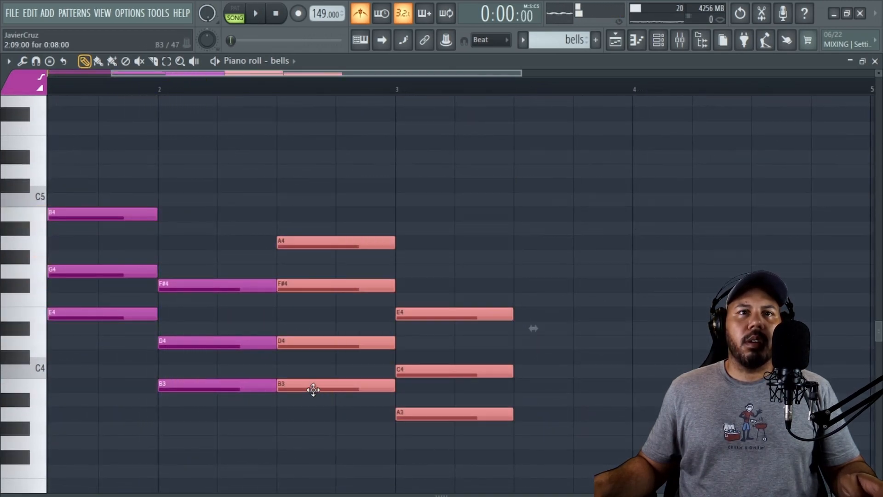
left_click_drag(316, 388, 413, 387)
left_click_drag(309, 237, 377, 370)
scroll(434, 213, "down", 4)
left_click_drag(327, 208, 410, 424)
left_click_drag(302, 392, 509, 400)
Copy the first chord into bar 3, and move the four-note B3–A4 chord to the start of bar 4.
left_click_drag(176, 157, 321, 314)
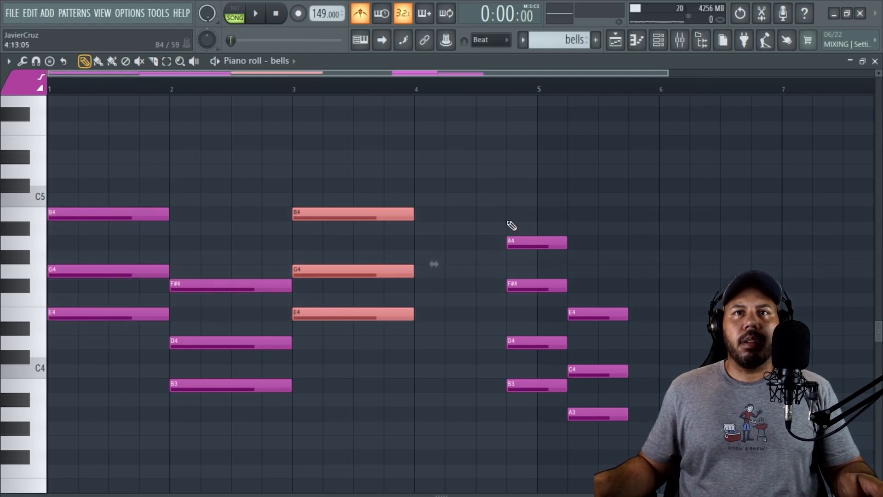
right_click(605, 218)
left_click_drag(495, 192, 449, 398)
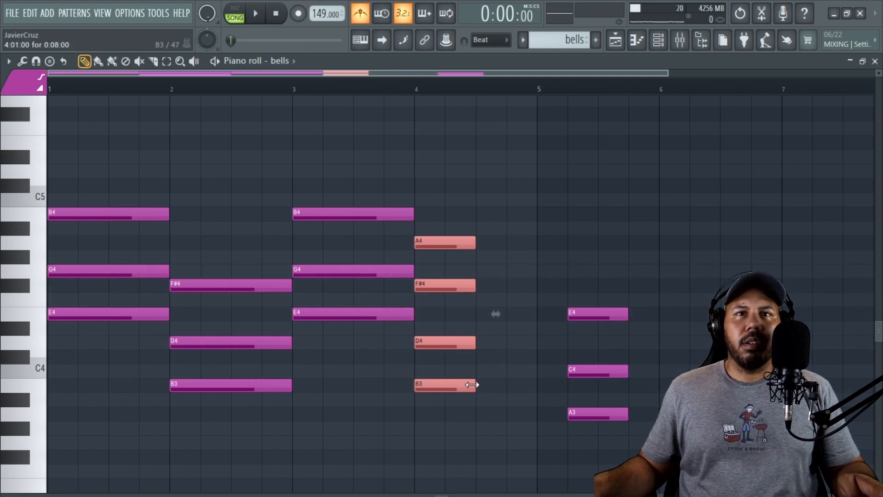
Select bars 1 to 4 and play them as a loop in pattern mode.
left_click_drag(535, 91, 32, 99)
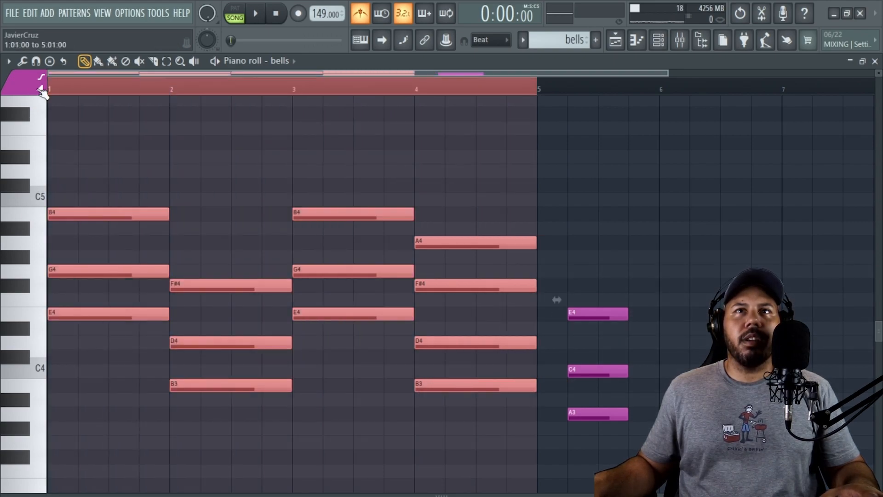
left_click(236, 17)
key("space")
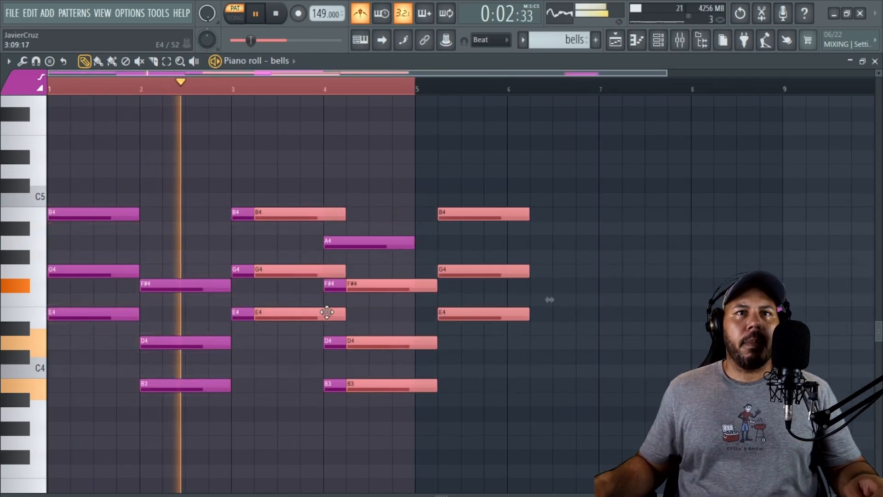
Duplicate the first three chords into bars 5 to 7 and extend the time selection to bars 1 through 8.
left_click_drag(325, 312, 412, 305)
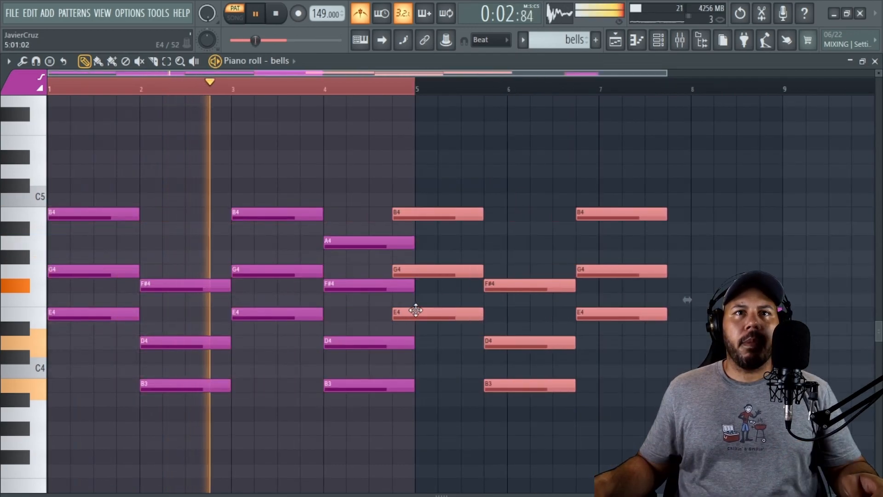
scroll(459, 170, "down", 2)
key("space")
left_click_drag(315, 86, 606, 127)
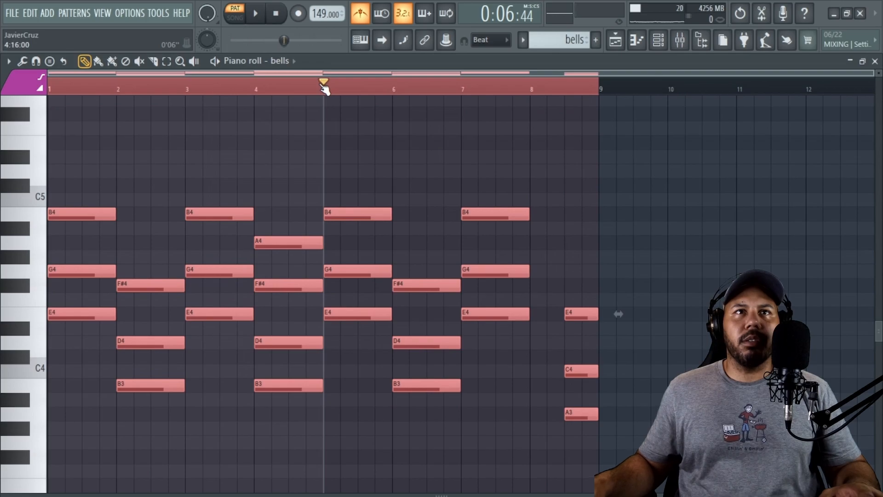
Play from bar 5 with the metronome turned off and move the A3–C4–E4 chord to the start of bar 8.
key("space")
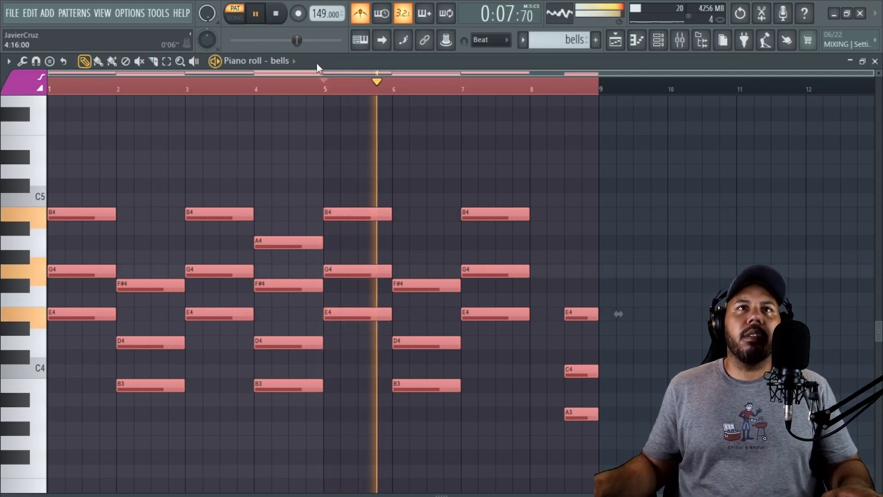
scroll(548, 252, "up", 3)
left_click_drag(567, 280, 570, 419)
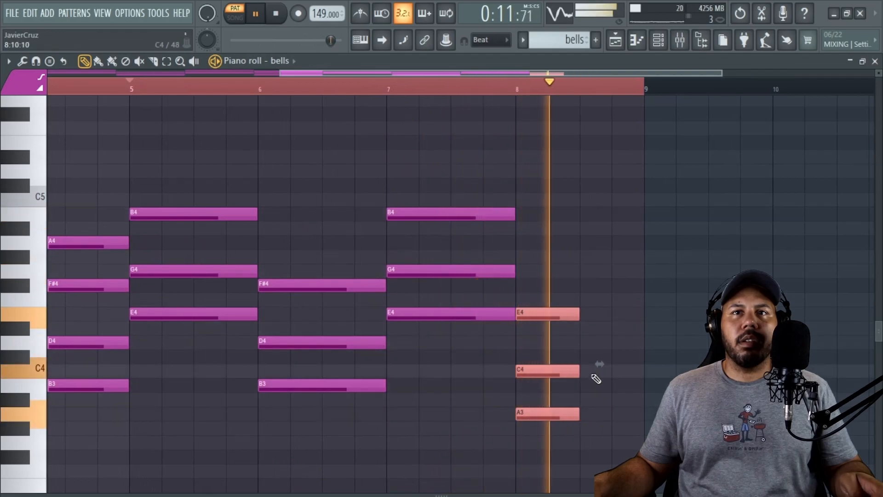
Try repeating the A3–C4–E4 chord in the second half of bar 8 and audition the last bars.
key("space")
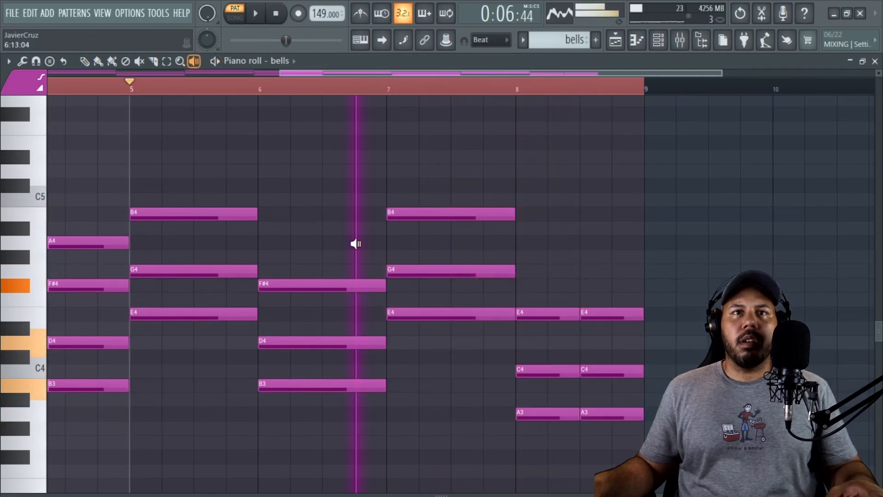
mouse_move(356, 243)
left_mouse_down()
mouse_move(629, 243)
mouse_move(638, 250)
left_mouse_up()
key("b")
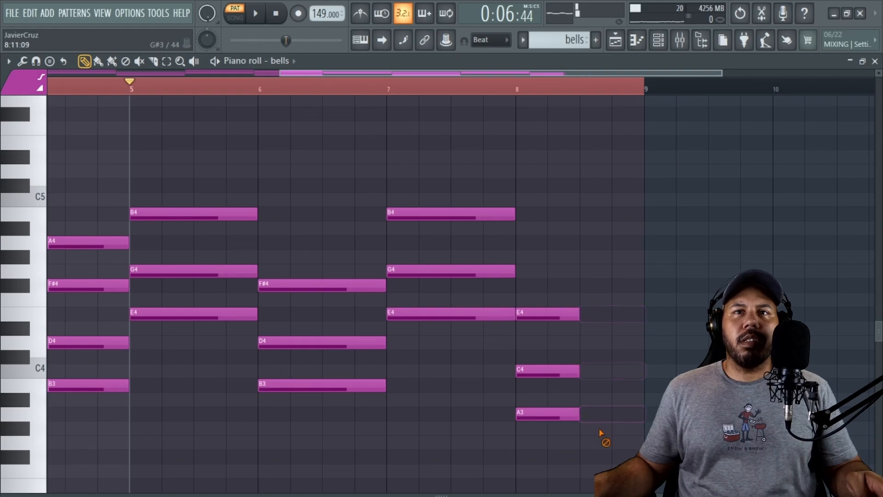
Place a half-bar B3–D4–F#4 chord in the second half of bar 8 and delete the extra copy in bar 9.
left_click_drag(318, 221, 565, 384)
left_click(658, 426, "ctrl")
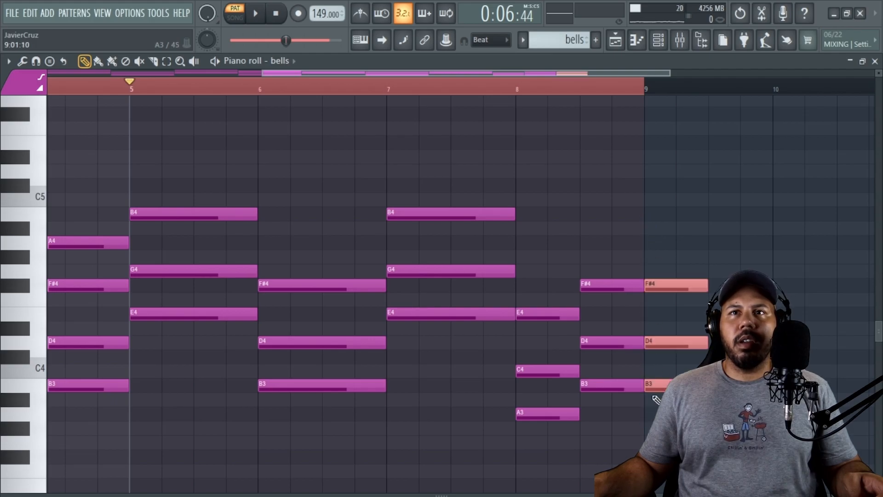
key("Delete")
Play back bar 8 and raise the top note of its last chord to A4.
left_click(509, 90)
key("space")
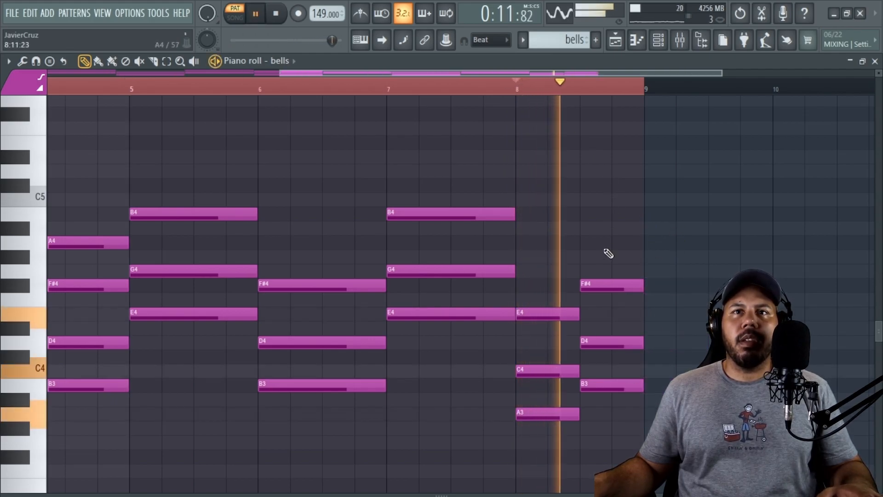
key("space")
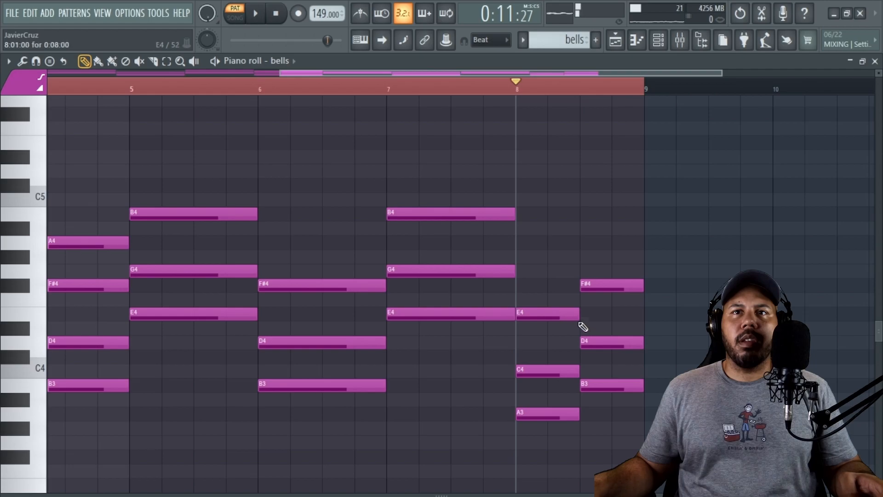
left_click(602, 242)
key("space")
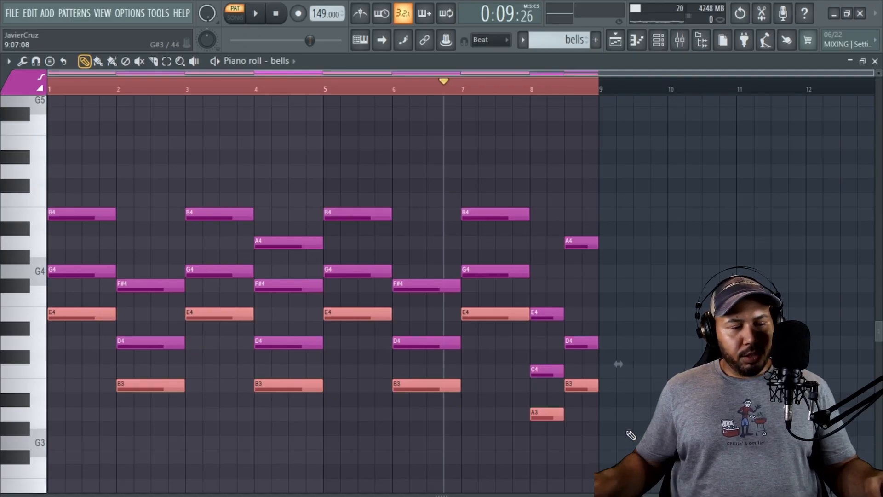
Lower the root note of every chord by an octave, and raise the whole progression by an octave.
key("ctrl+Down")
scroll(91, 348, "down", 3)
scroll(69, 316, "up", 4)
key("space")
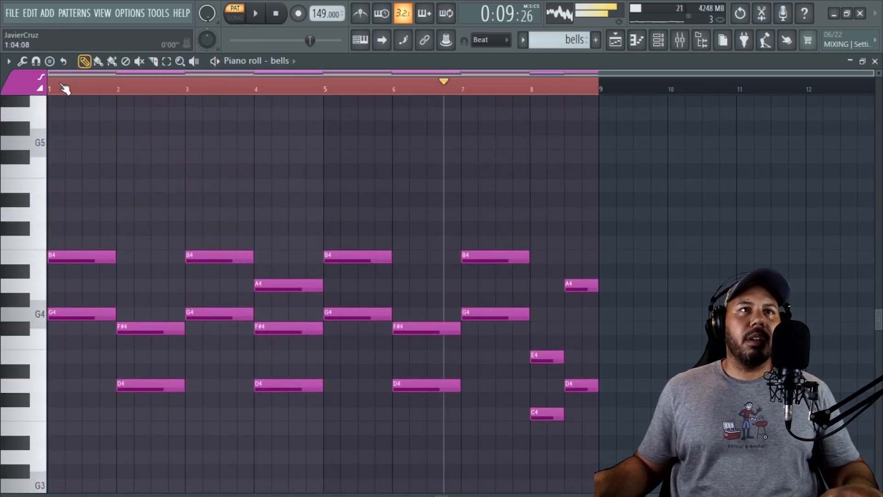
key("ctrl+a")
key("ctrl+Up")
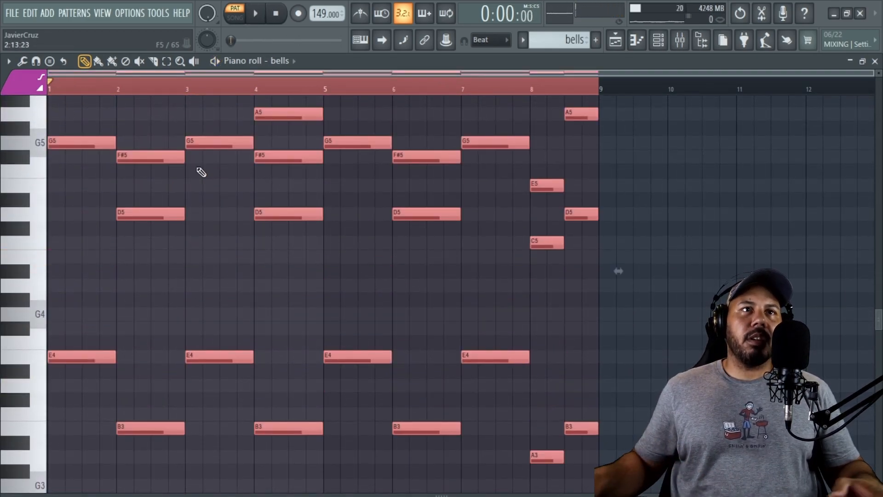
Play back the raised progression and add a copy of each root note one octave higher to refill the chords.
scroll(208, 267, "up", 3)
key("space")
scroll(208, 266, "up", 2)
left_click(207, 384)
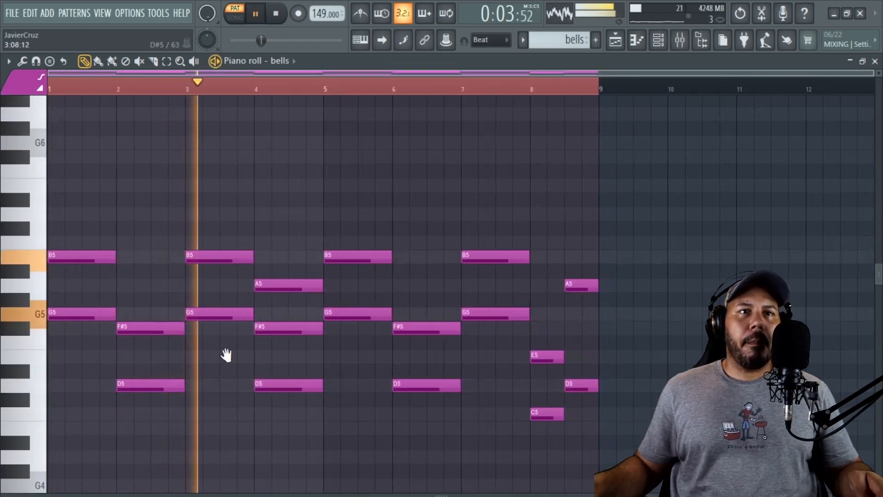
scroll(193, 377, "down", 2)
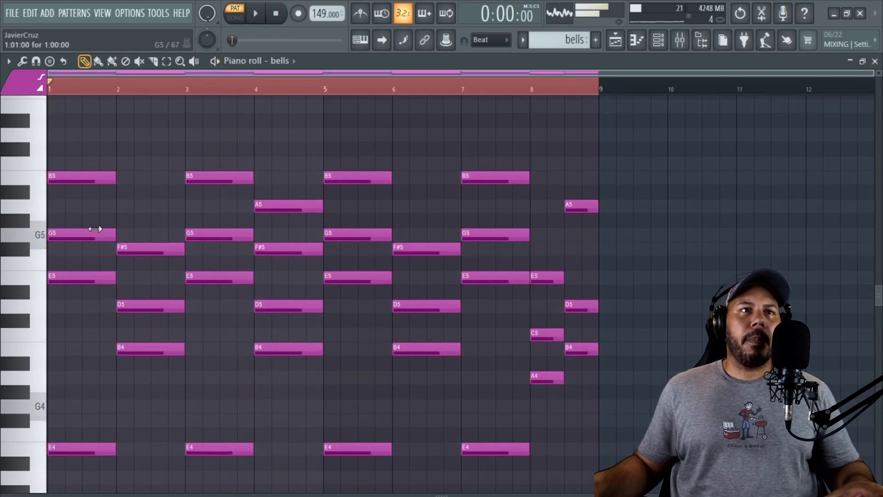
Select the middle note of every chord across bars 1 to 8.
left_click_drag(95, 213, 138, 251)
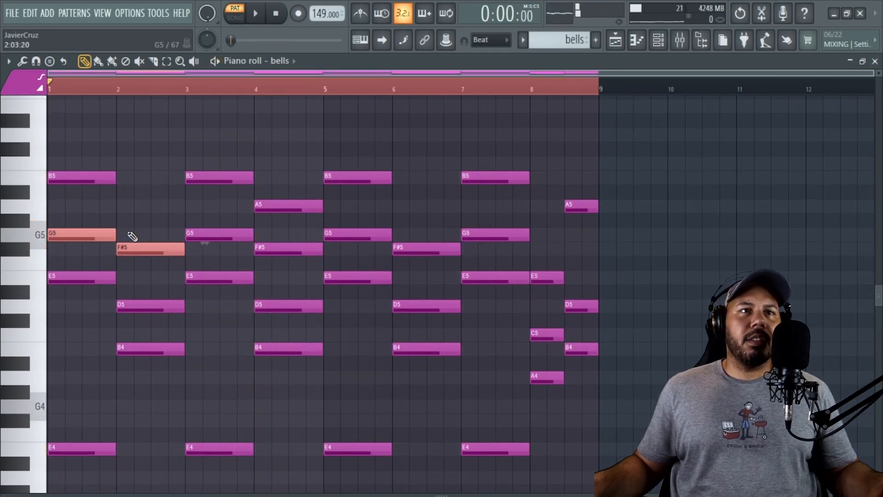
left_click(143, 273)
left_click(140, 305)
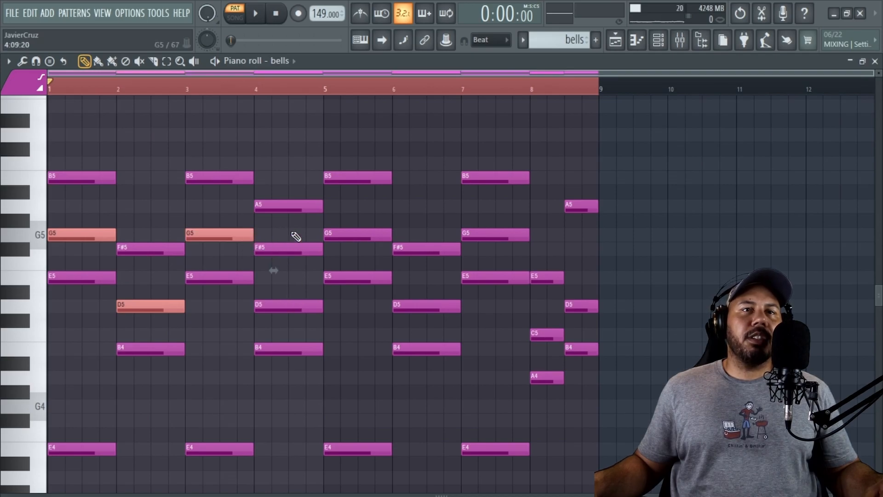
left_click(370, 232, "ctrl")
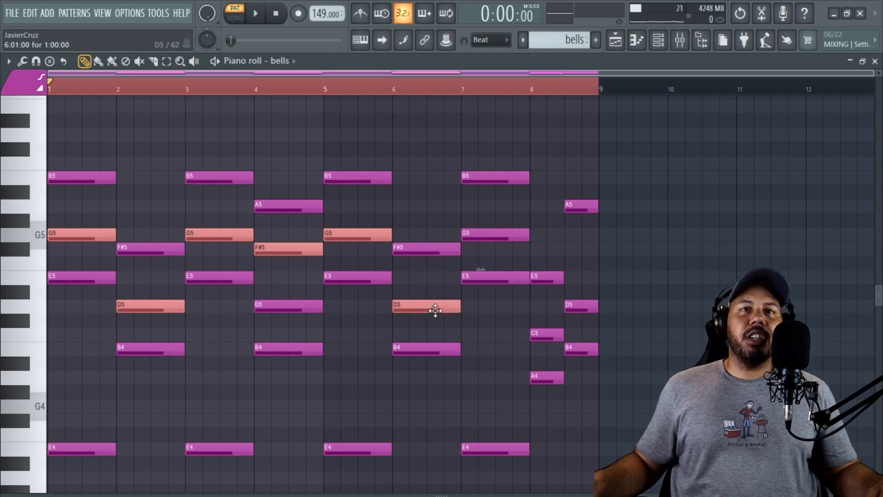
left_click(497, 231, "ctrl")
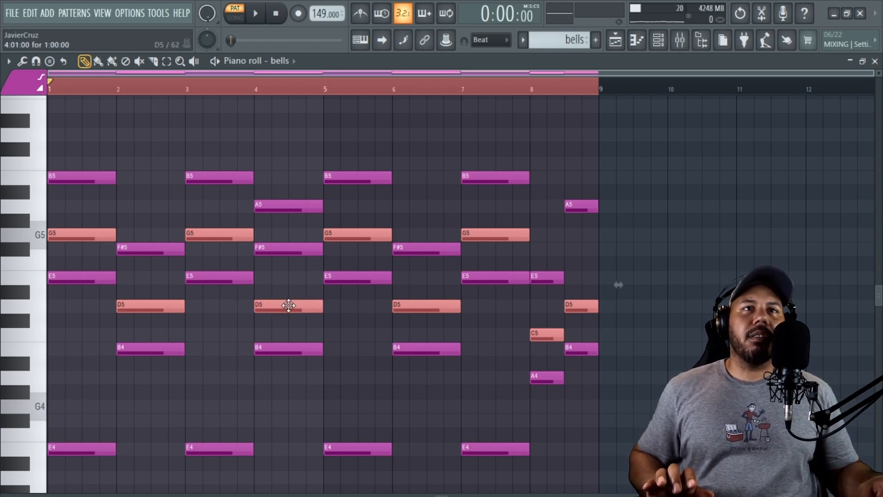
scroll(289, 305, "up", 3)
key("space")
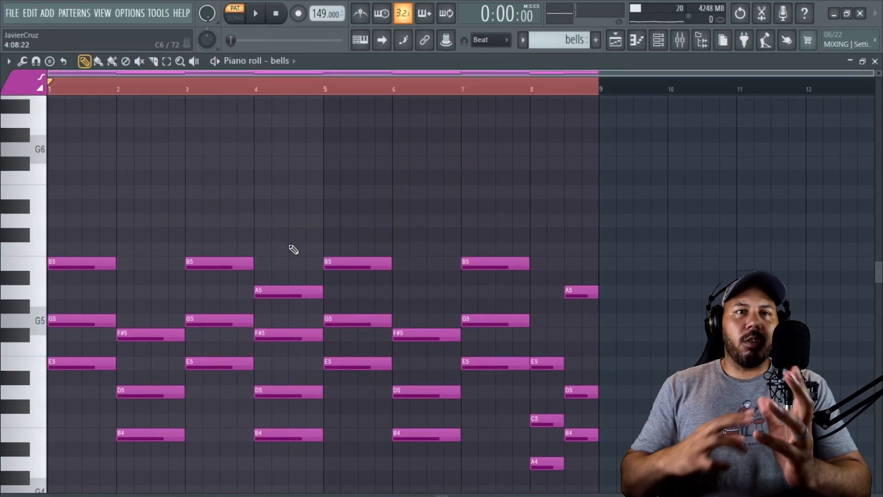
scroll(288, 249, "down", 2)
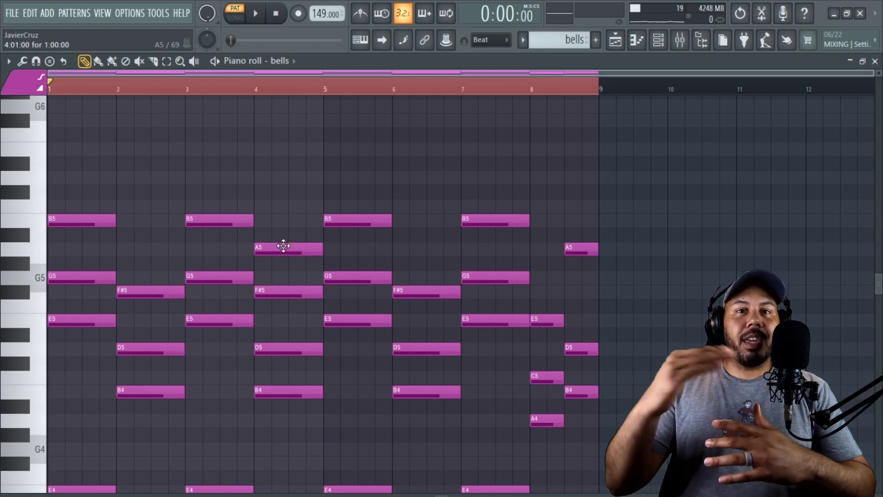
Draw an octave-6 melody over bars 1 and 2 with 1/2-beat snap, and shift bar 2's E6 and last F#6 half a beat later.
scroll(111, 219, "up", 3)
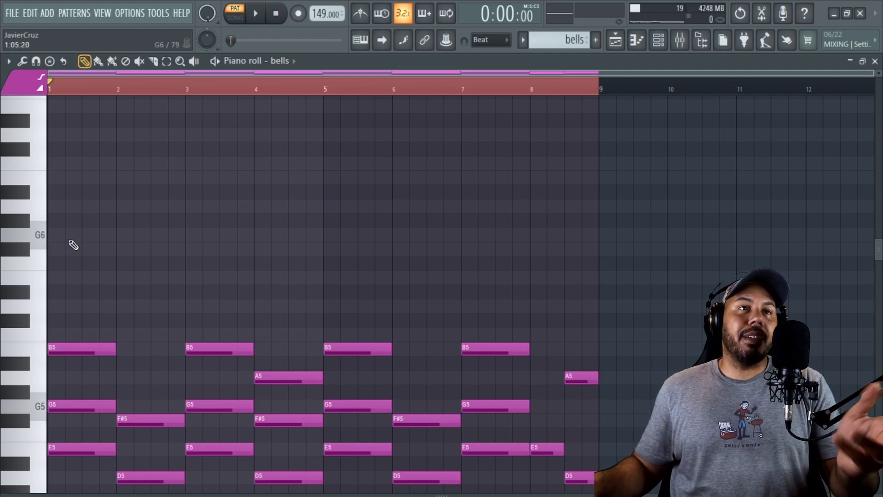
key("space")
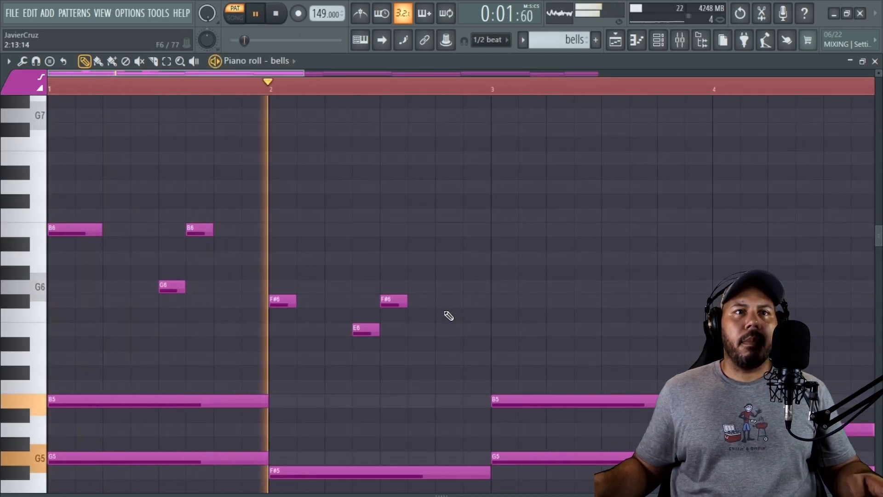
left_click_drag(392, 302, 420, 302)
key("space")
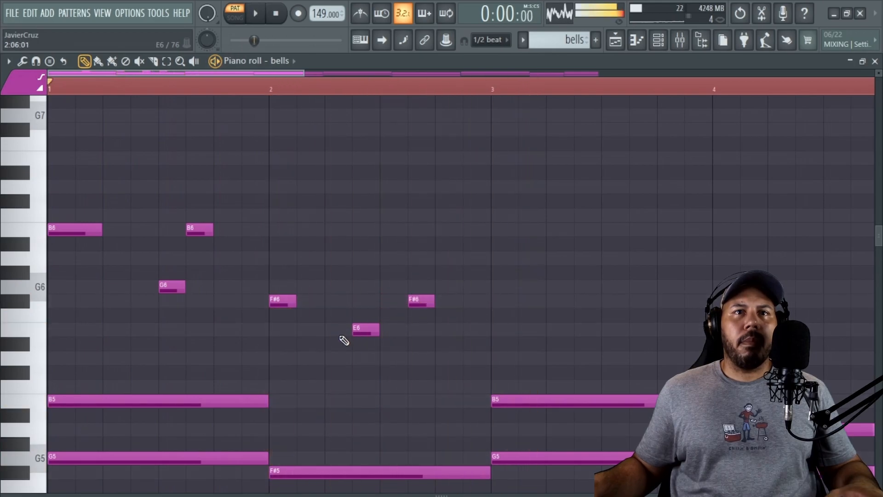
left_click_drag(360, 328, 389, 328)
Continue the melody over bars 3 and 4 with short G6, F#6 and E6 notes and play it back.
key("space")
scroll(633, 276, "down", 2)
key("space")
key("space")
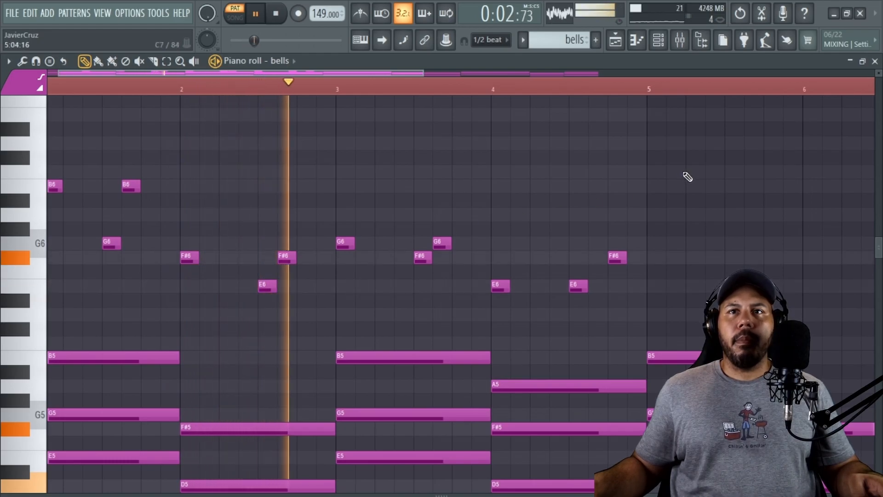
Repeat the melody over bars 5 to 8, lower all notes by an octave, and play back the result.
scroll(564, 187, "down", 5)
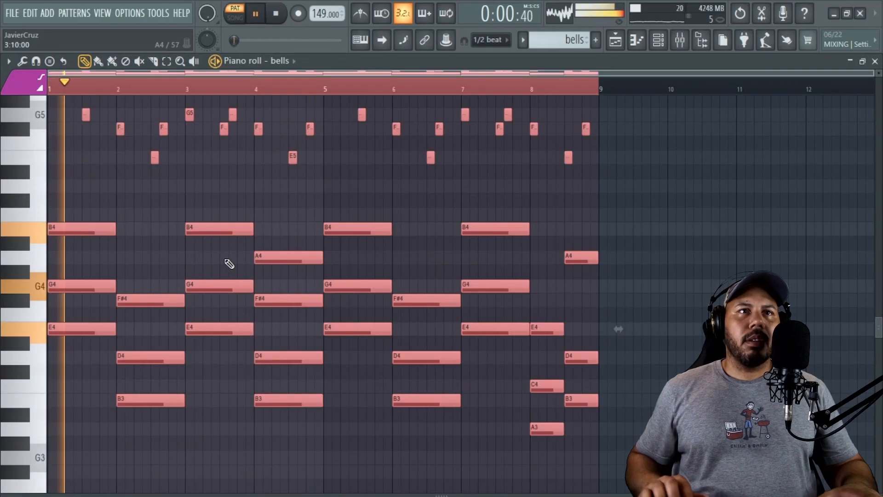
scroll(172, 282, "up", 2)
left_click_drag(172, 282, 477, 310)
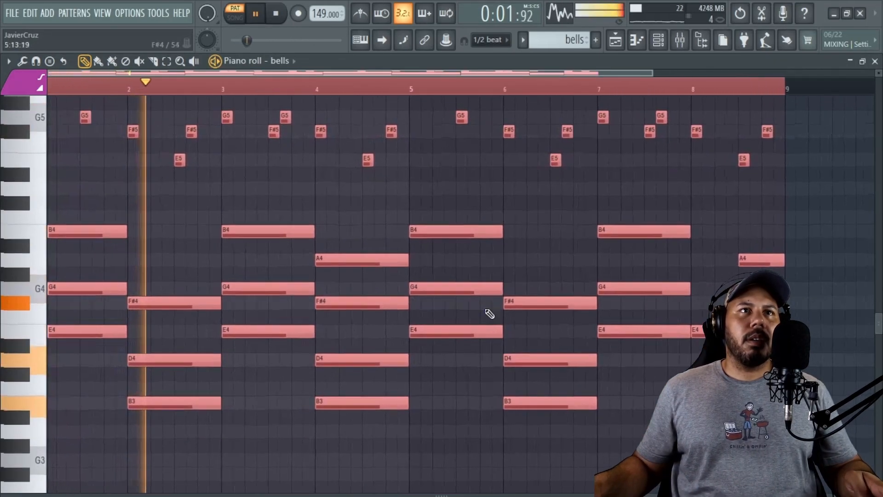
key("space")
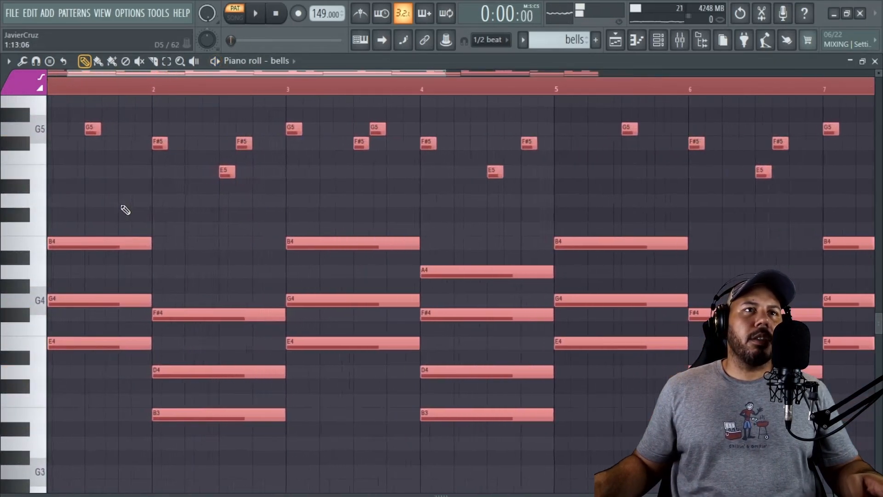
Split bar 1's G4 chord note after the first beat and its B4 note at mid-bar, and check by playback.
left_click_drag(120, 203, 162, 200)
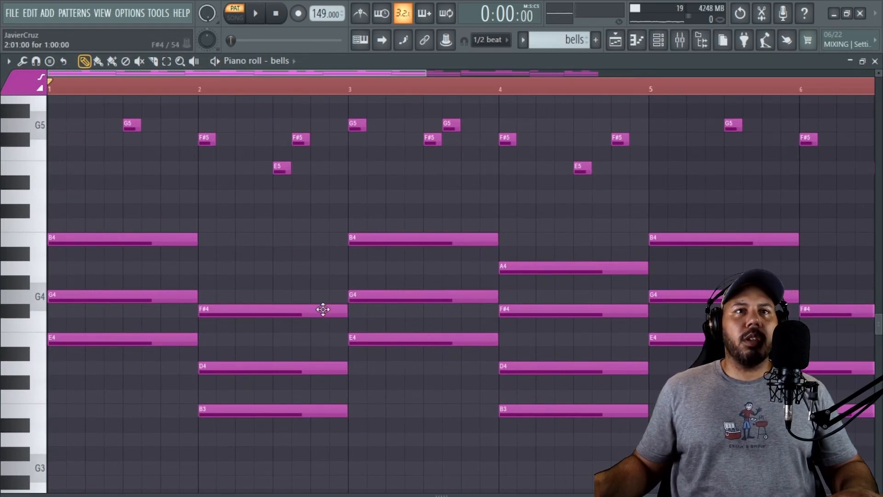
scroll(251, 321, "up", 3)
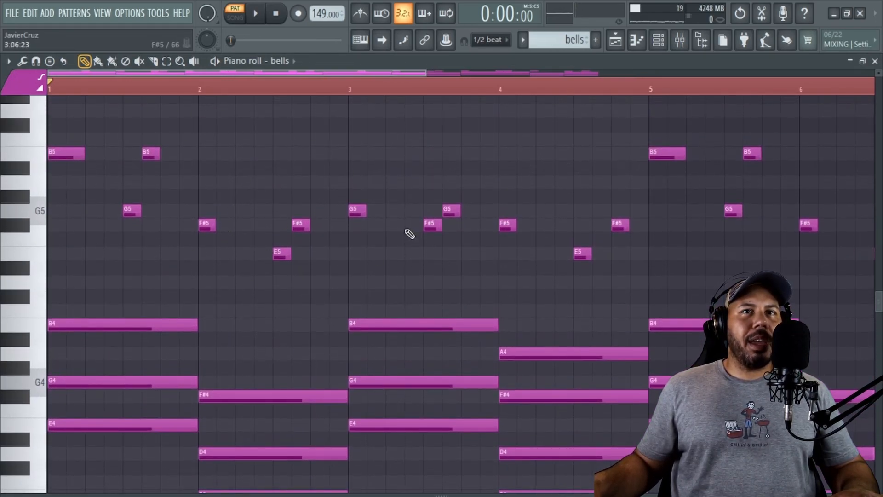
scroll(105, 223, "down", 2)
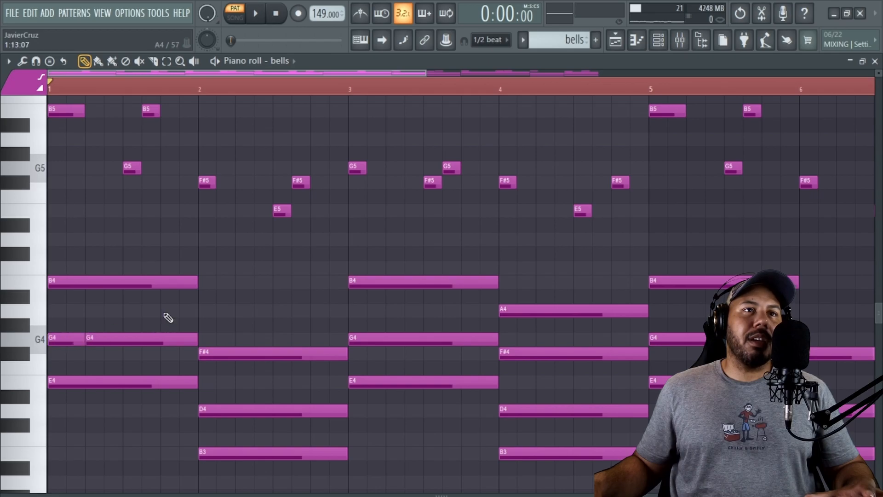
key("space")
key("space")
key("space")
key("space")
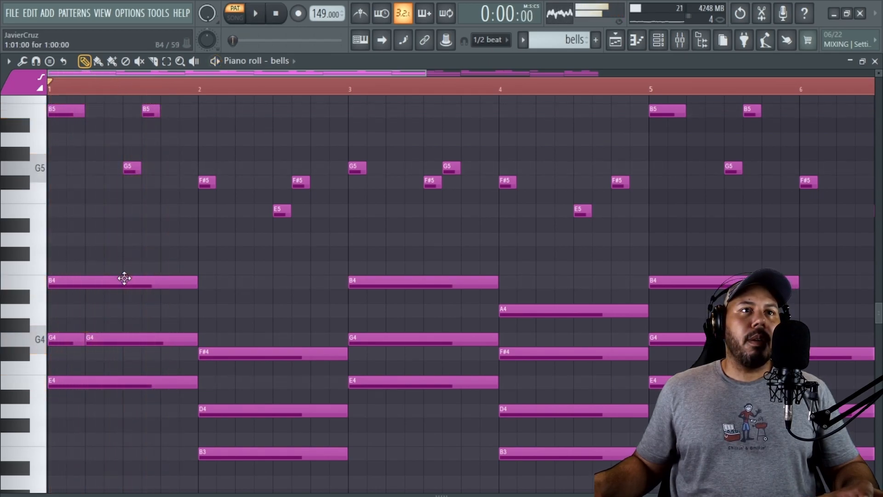
left_click(135, 294)
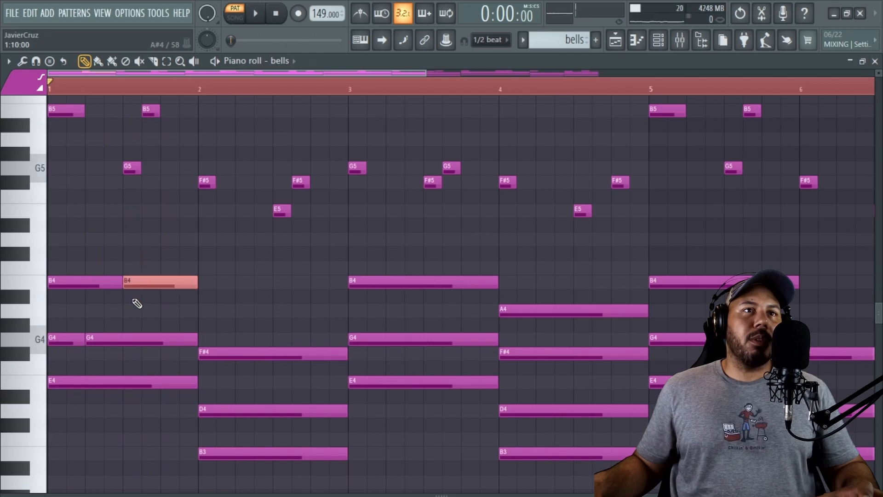
Play back the split chords and paste the octave-5 melody back above them.
key("space")
key("space")
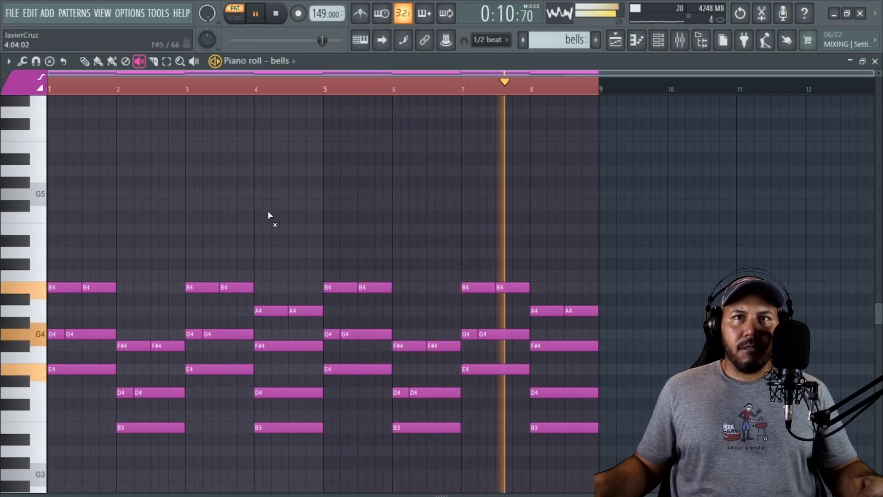
key("ctrl+v")
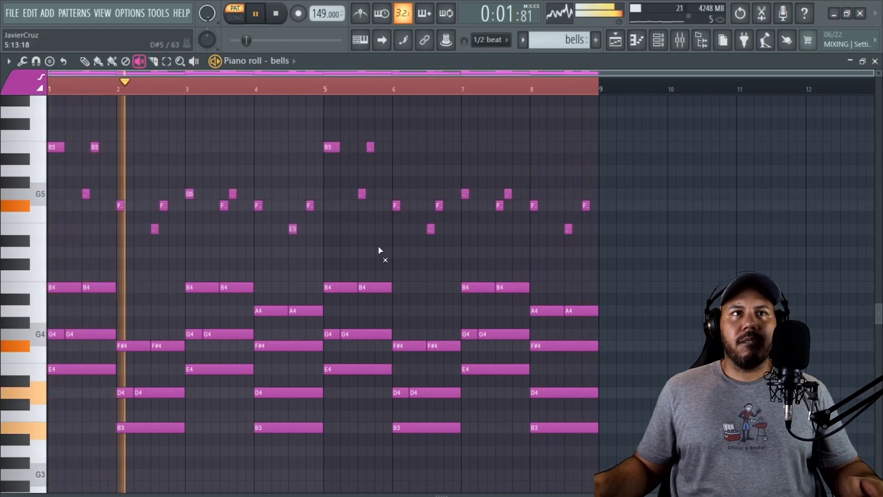
key("space")
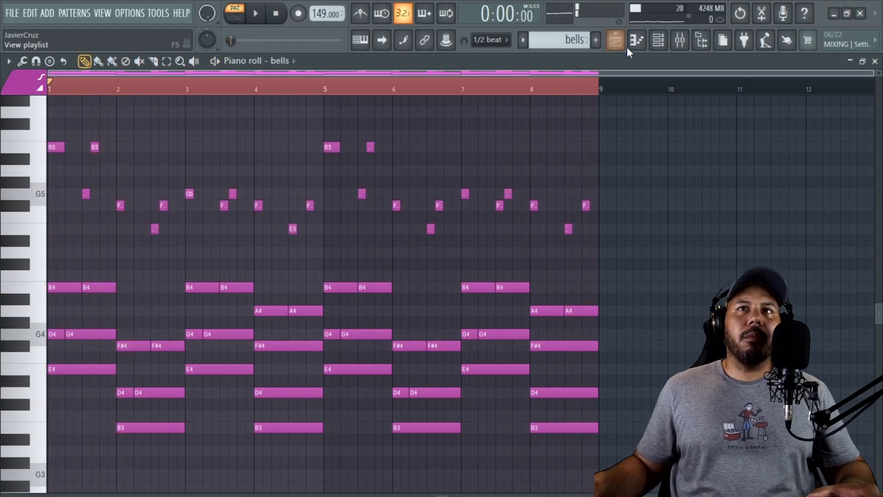
Open the bells channel's Omnisphere patch, set layer A's envelope release to 2.14 seconds and close it.
left_click(659, 40)
left_click(88, 248)
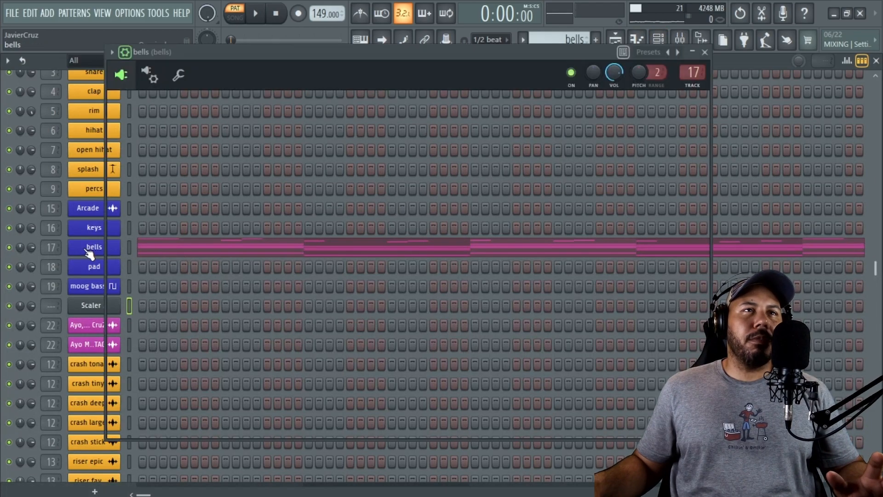
left_click(518, 385)
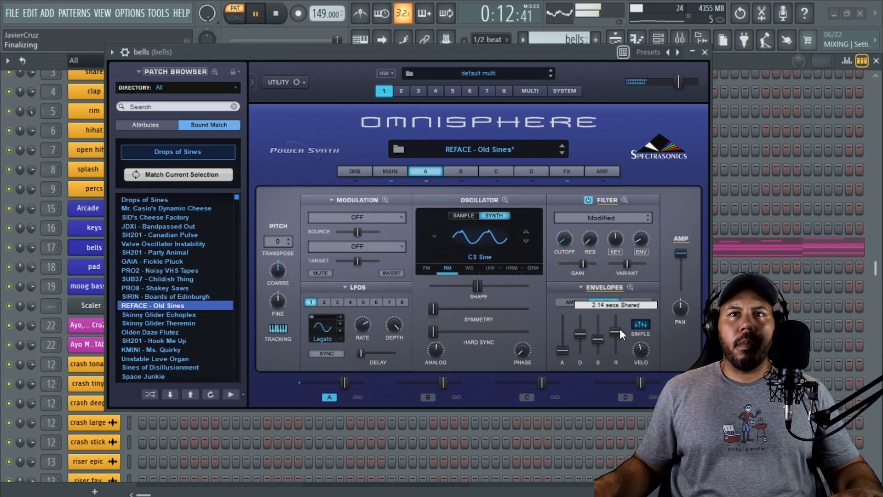
left_click(703, 52)
left_click(876, 61)
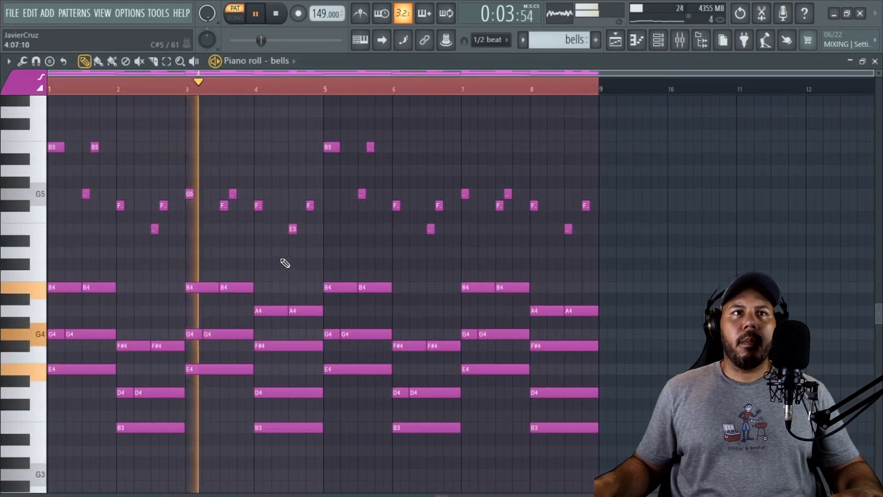
Raise all notes of the bells pattern by one octave and play back the result.
key("space")
key("ctrl+a")
key("ctrl+Up")
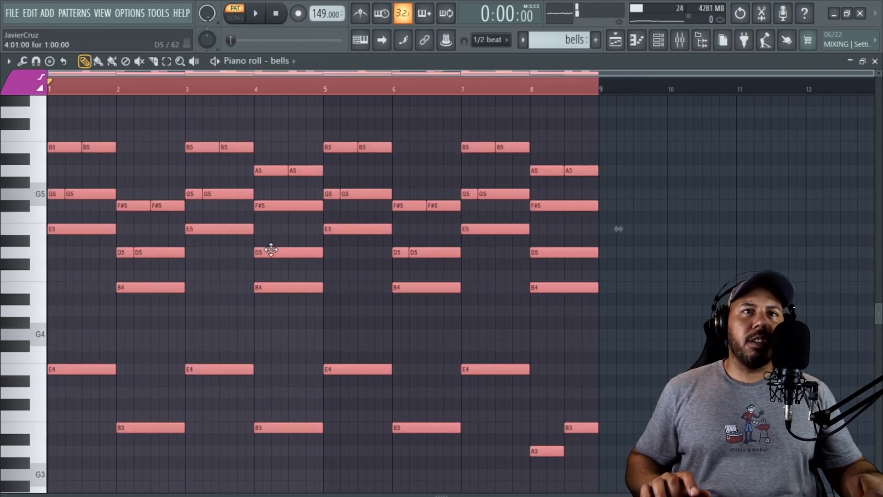
scroll(277, 255, "up", 3)
scroll(269, 115, "up", 3)
key("ctrl+d")
key("space")
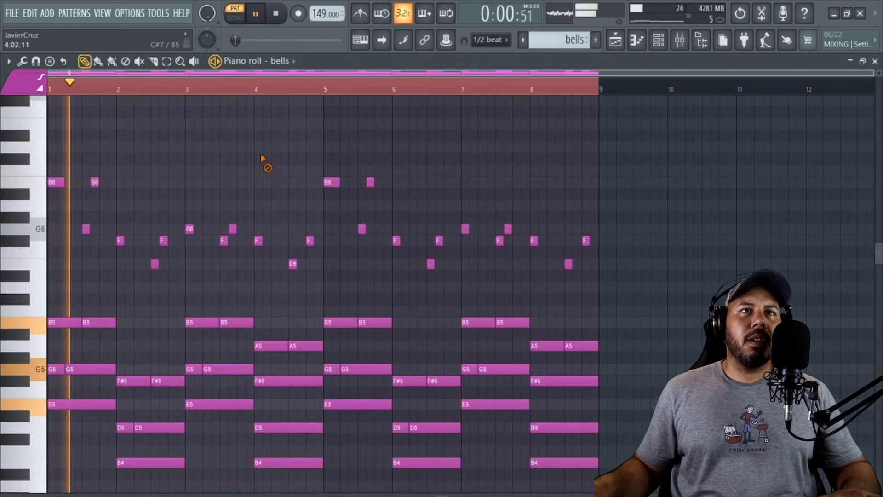
scroll(265, 159, "up", 2, "ctrl")
scroll(265, 159, "down", 4, "ctrl")
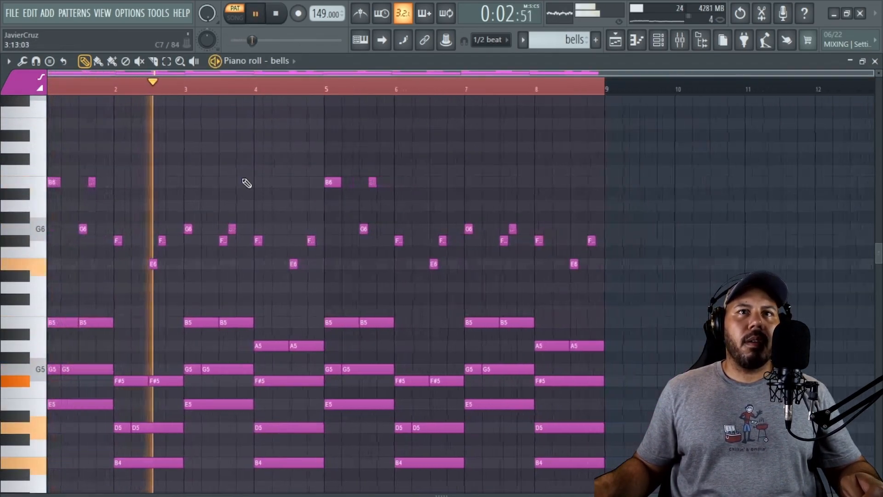
key("space")
Select the E4, B3 and A3 bass notes below the chords across all eight bars of the bells pattern.
key("F5")
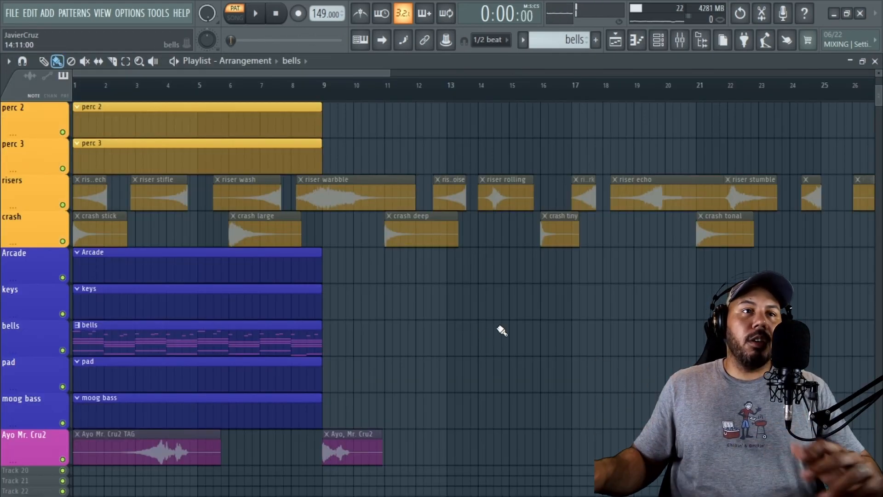
double_click(164, 348)
scroll(184, 354, "left", 3)
left_click_drag(635, 259, 17, 421, "ctrl")
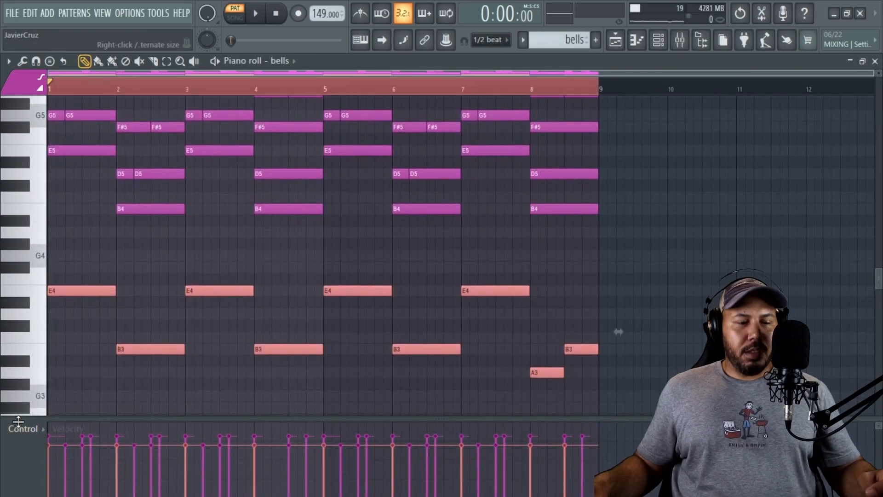
Paste the bass notes into the moog bass channel of the moog bass pattern and preview them.
left_click(531, 39)
left_click(573, 229)
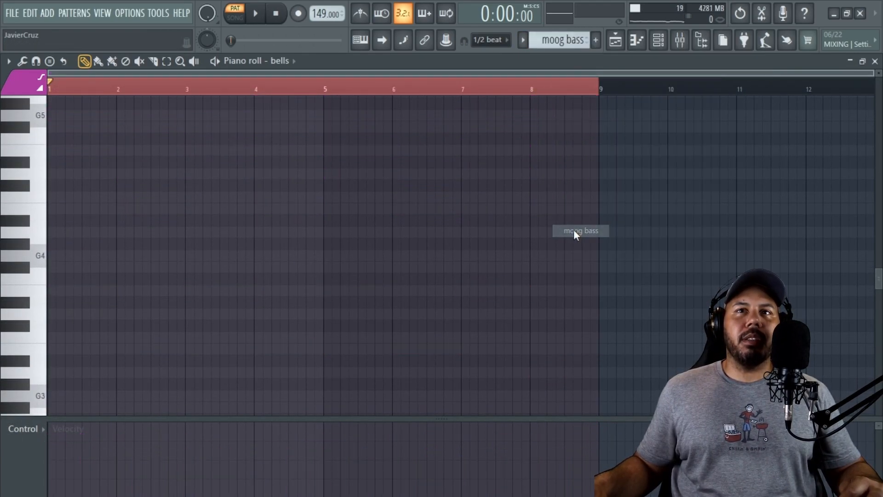
left_click(279, 61)
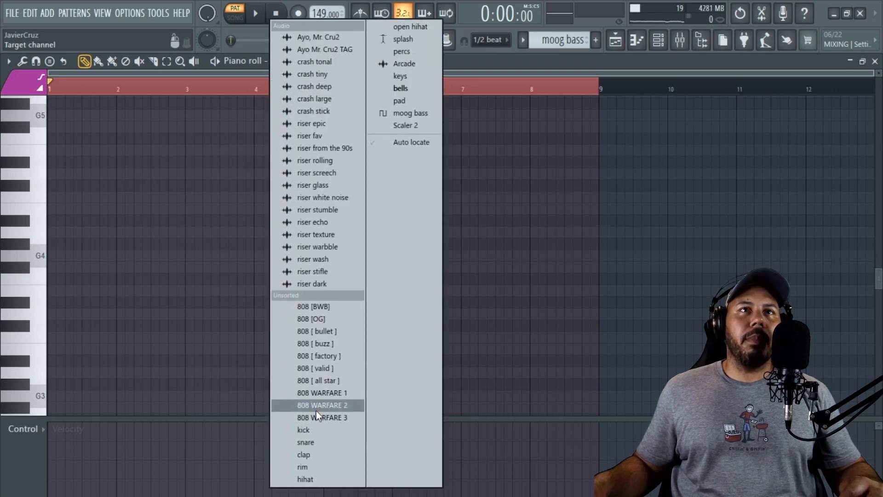
left_click(410, 112)
scroll(148, 291, "down", 2)
key("ctrl+v")
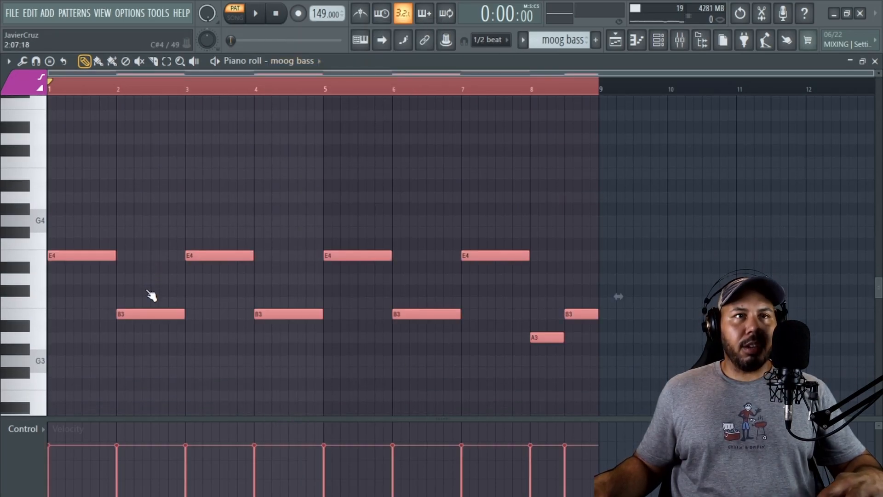
left_click(133, 228)
key("space")
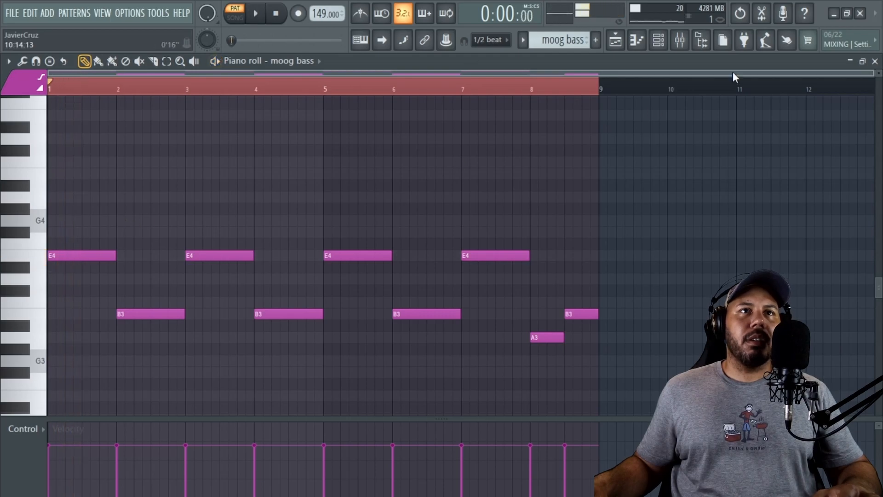
Lower the moog bass E4 notes in bars 3 and 7 to A3 and play the arrangement in song mode.
left_click(238, 20)
key("space")
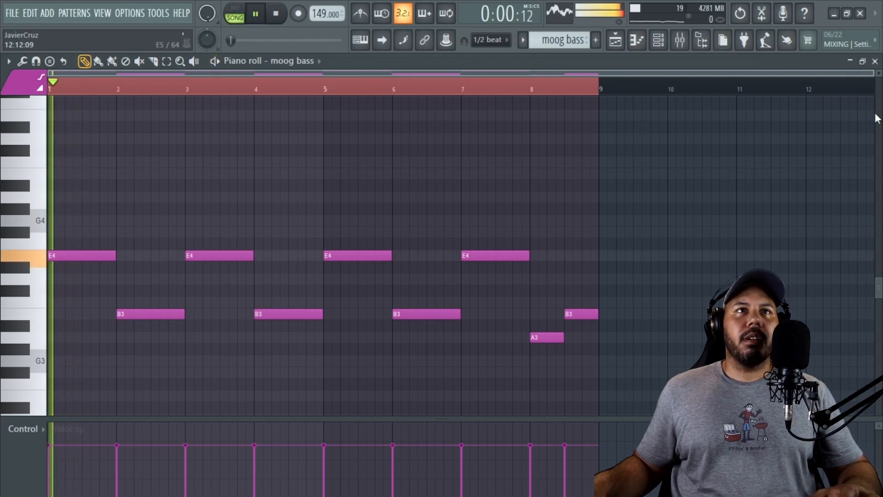
left_click(875, 61)
double_click(197, 410)
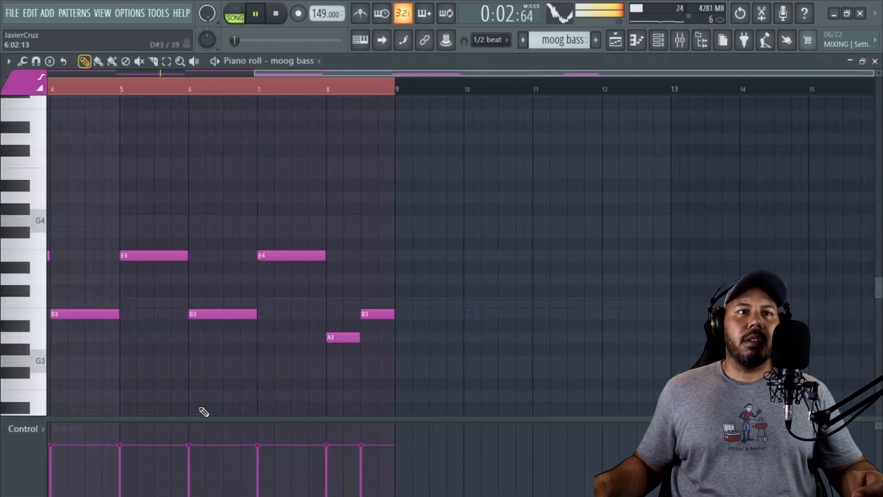
key("space")
left_click_drag(202, 255, 201, 344)
key("space")
scroll(201, 291, "up", 2)
scroll(198, 288, "down", 2)
scroll(361, 262, "down", 1)
scroll(197, 262, "up", 2)
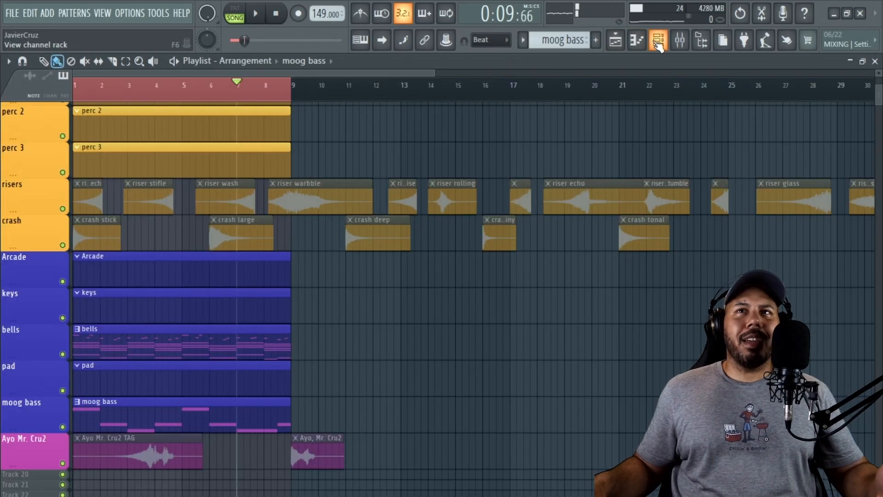
Open the Arcade instrument, browse its lines to Distant Voices and download the Purity and Seigaku kits.
left_click(659, 40)
left_click(88, 215)
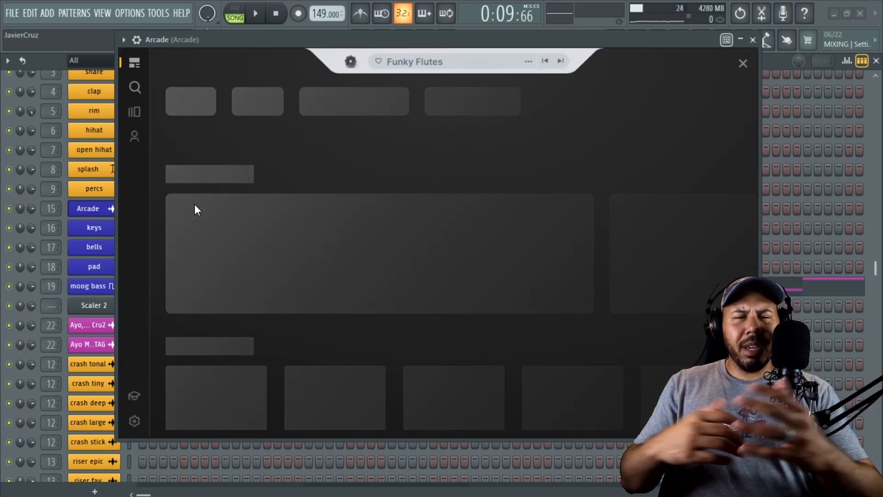
scroll(260, 306, "down", 3)
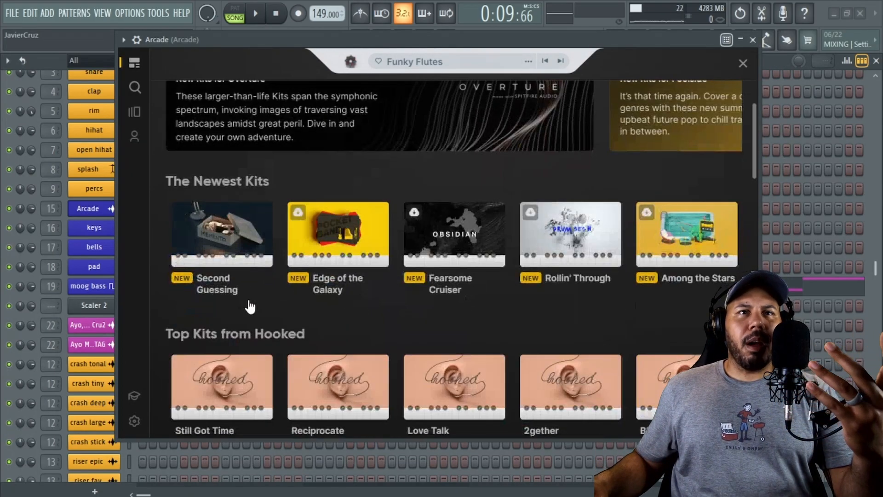
left_click(133, 112)
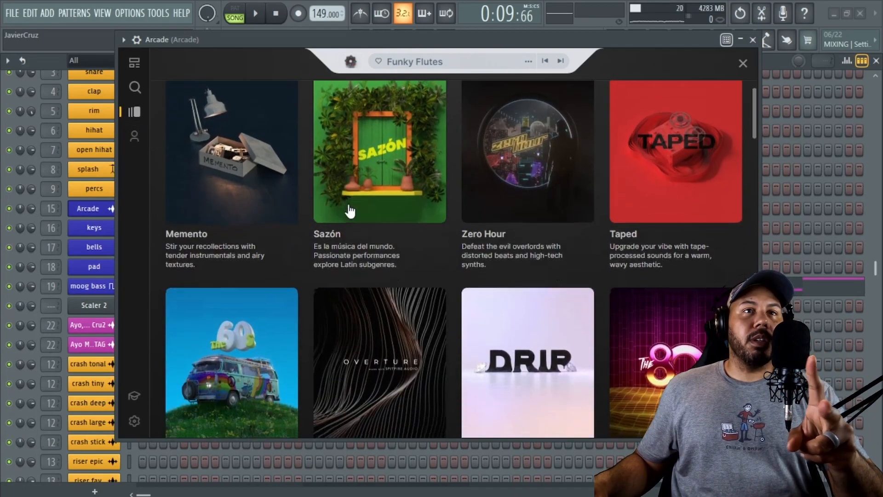
scroll(379, 256, "down", 6)
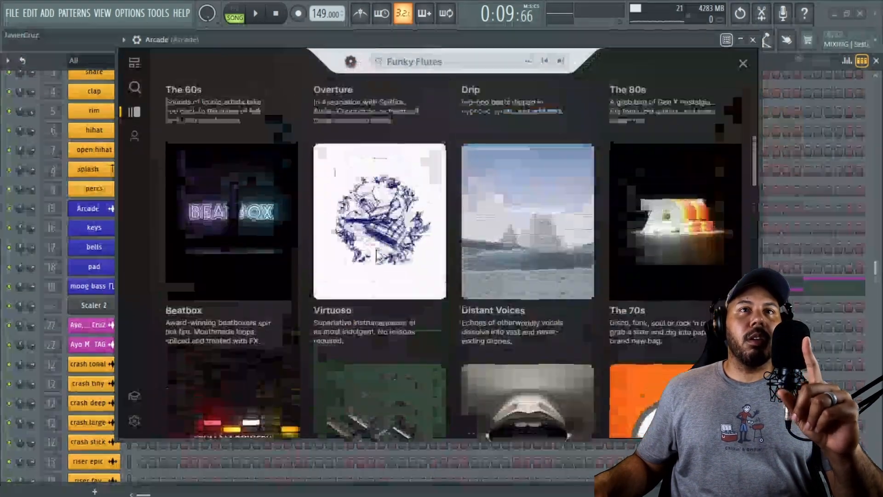
scroll(377, 257, "up", 1)
left_click(530, 221)
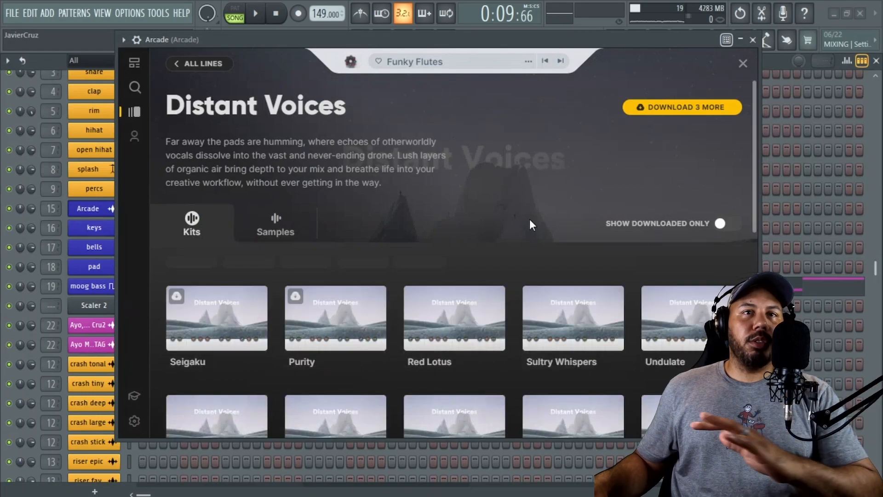
mouse_move(344, 325)
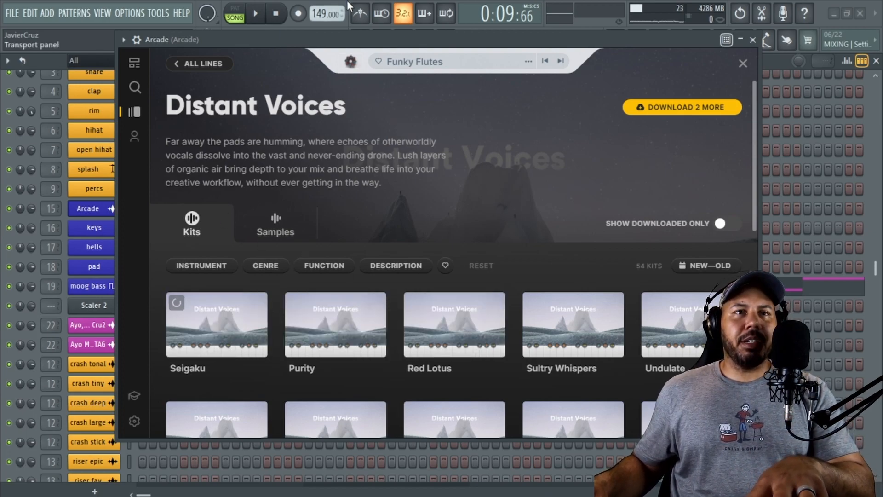
mouse_move(211, 348)
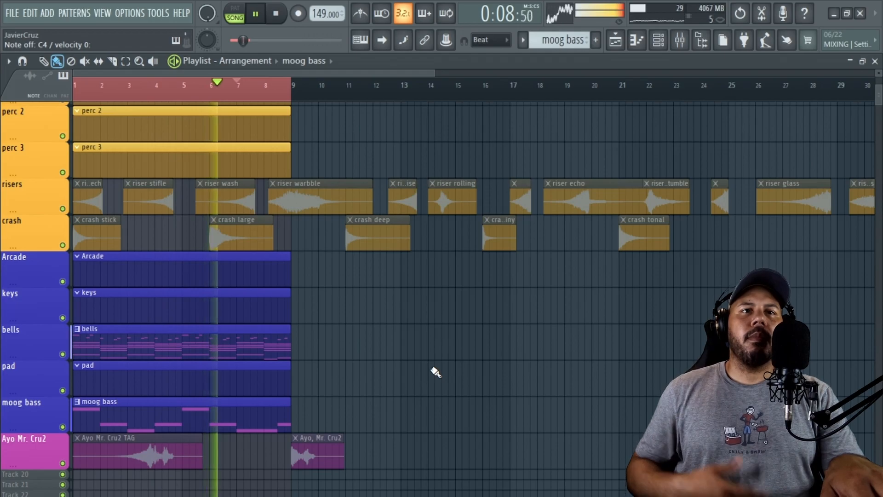
Stop the playback and quick-render the Arcade pattern as an audio clip.
key("space")
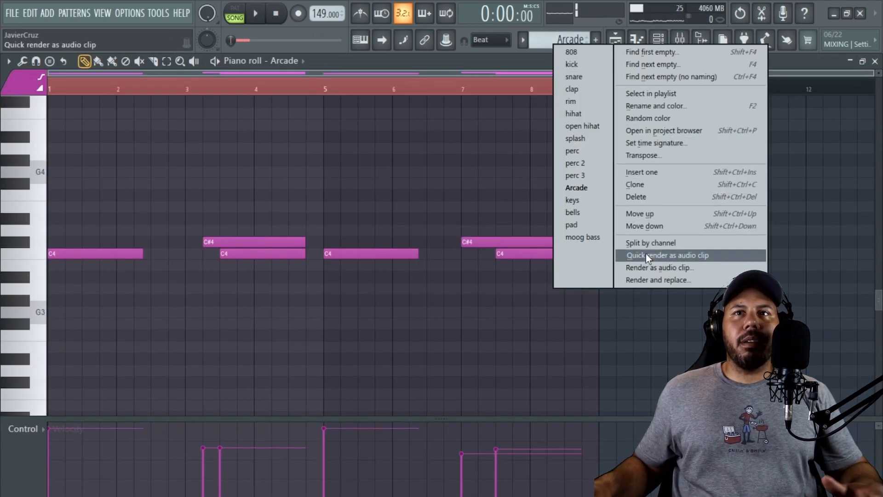
left_click(646, 255)
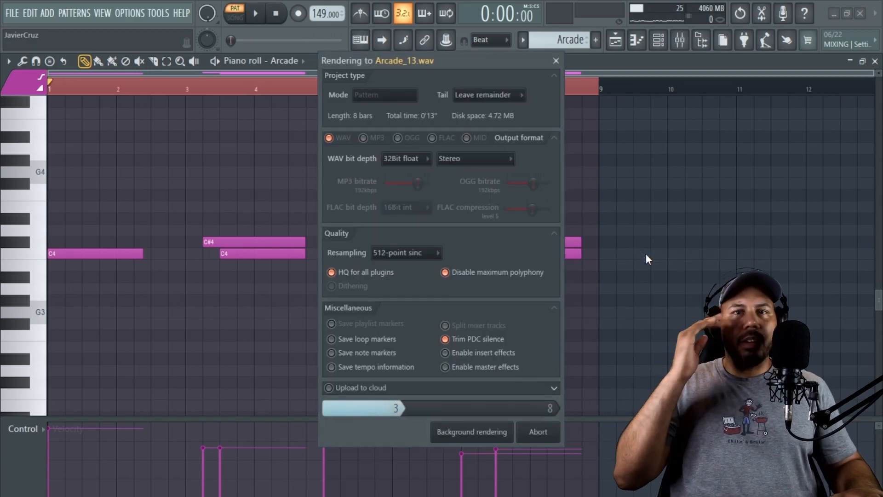